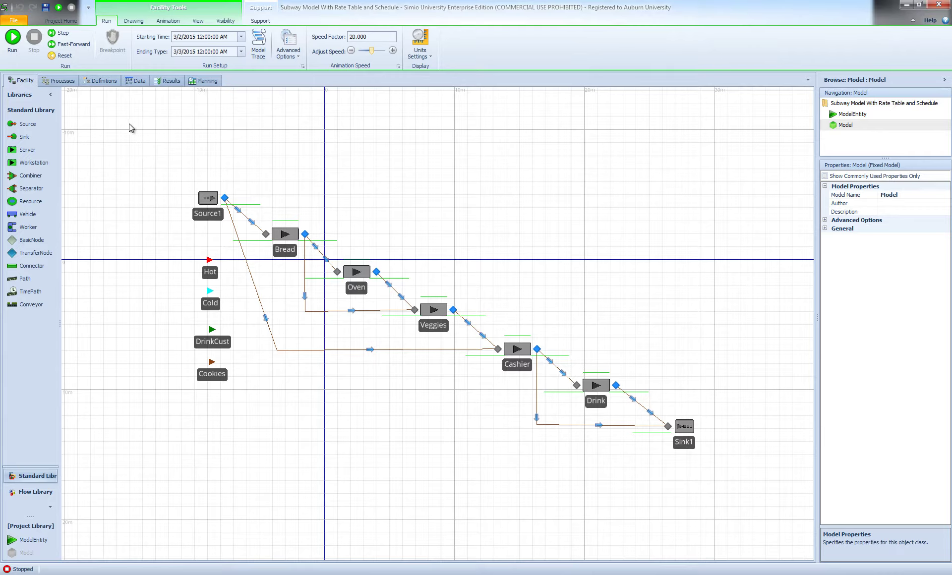
Add a new rate table to the subway model's data
left_click(138, 82)
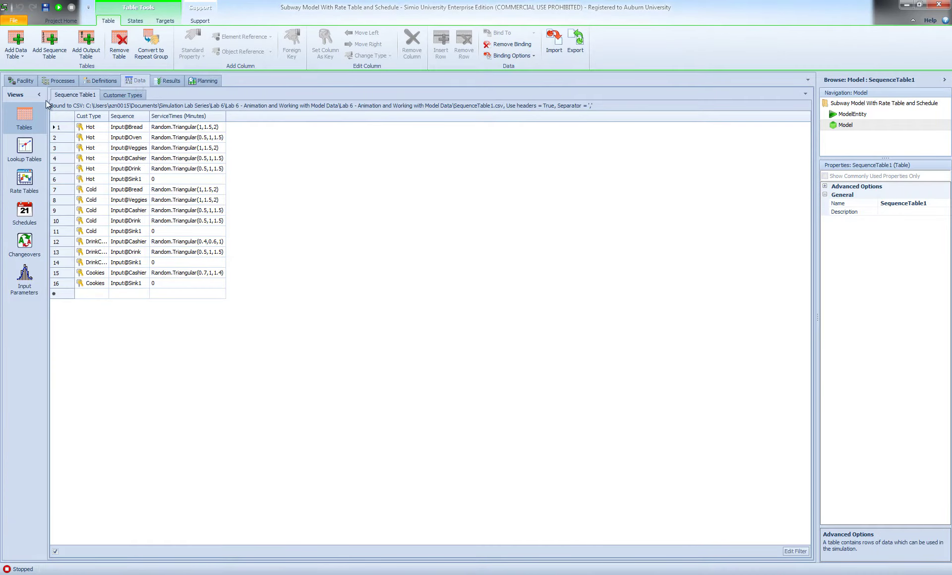
left_click(26, 182)
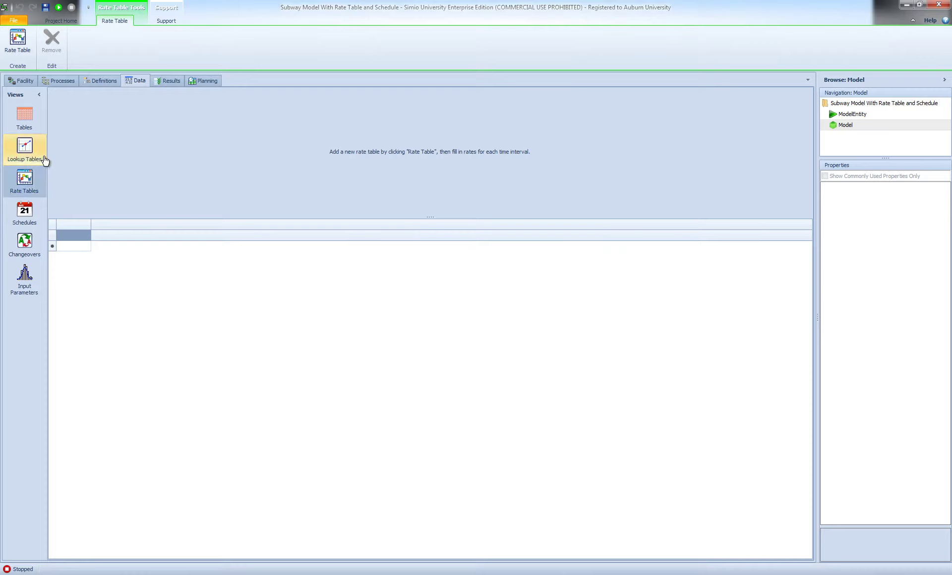
left_click(18, 43)
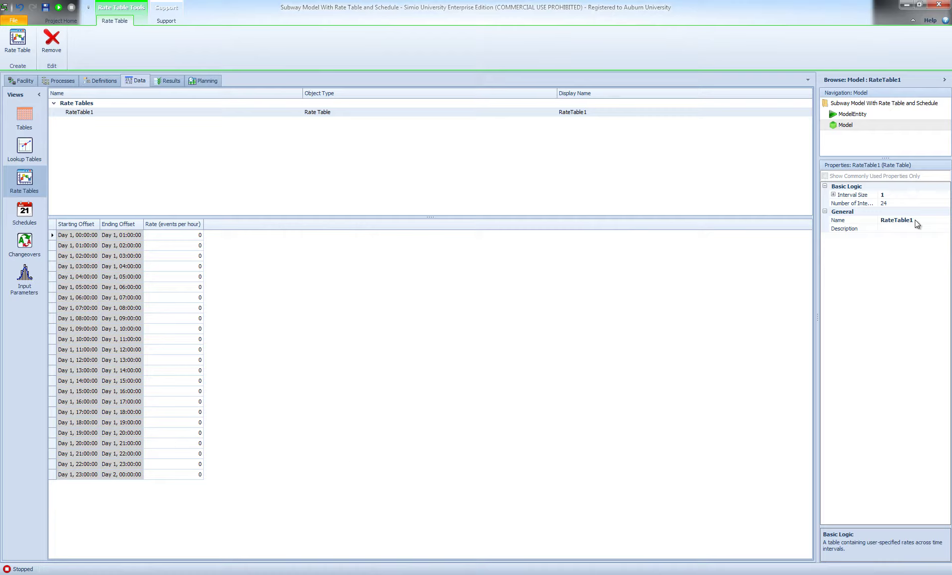
Check the interval units and the arrival process slide, and set the rate table's number of intervals to 18
left_click(833, 195)
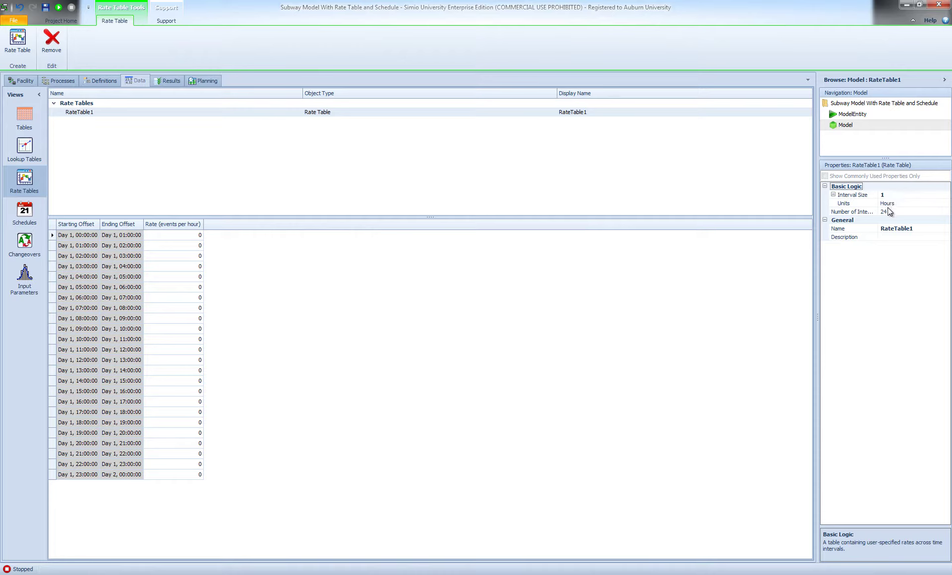
key("alt+Tab")
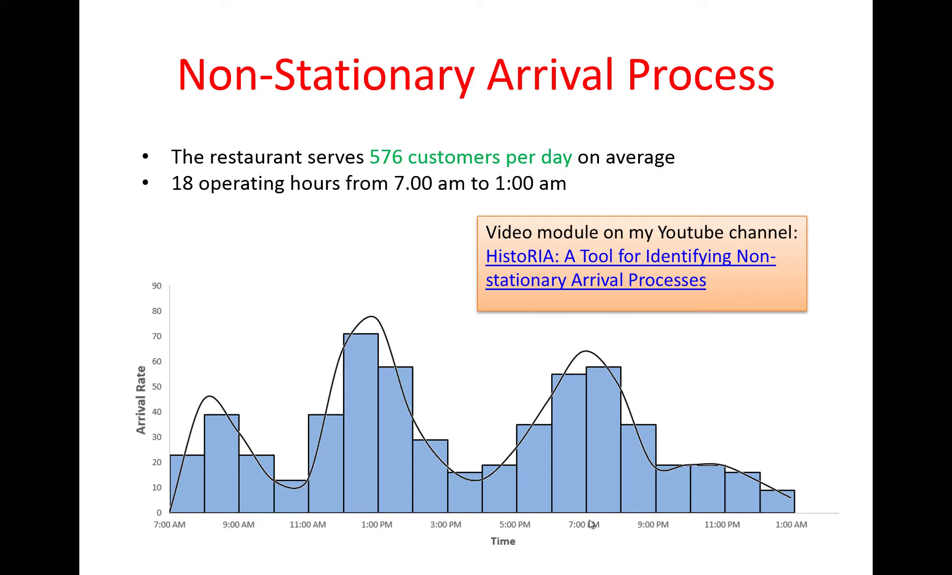
key("alt+Tab")
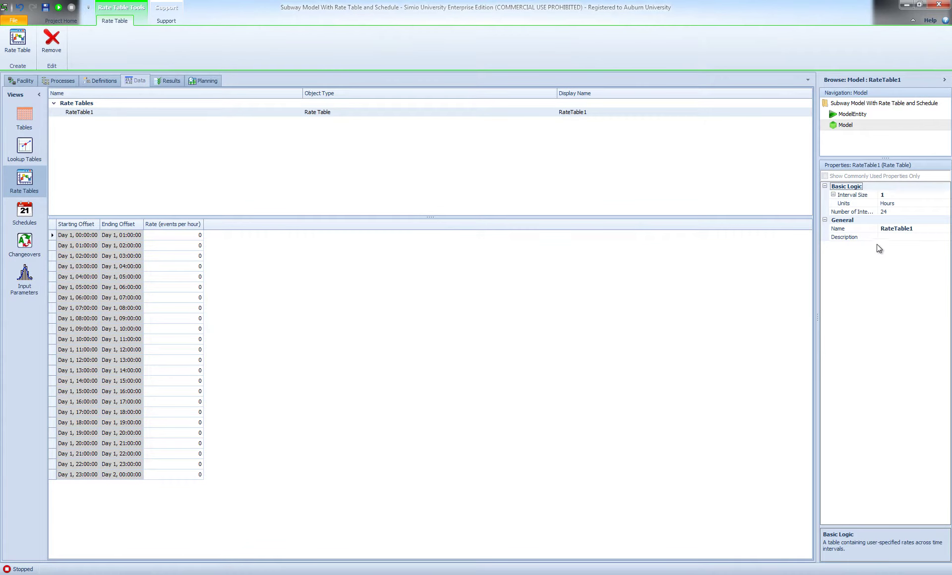
left_click(890, 213)
left_click(890, 213)
type("18")
key("Return")
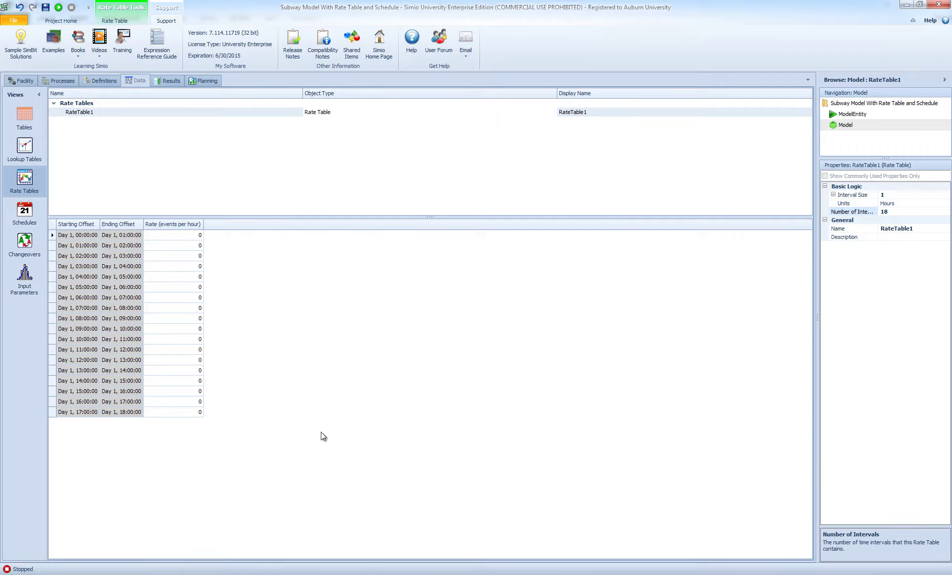
Bring up the Non-stationary Arrival workbook in Excel and place the Simio window beside it so the hourly rates stay visible
key("alt+Tab")
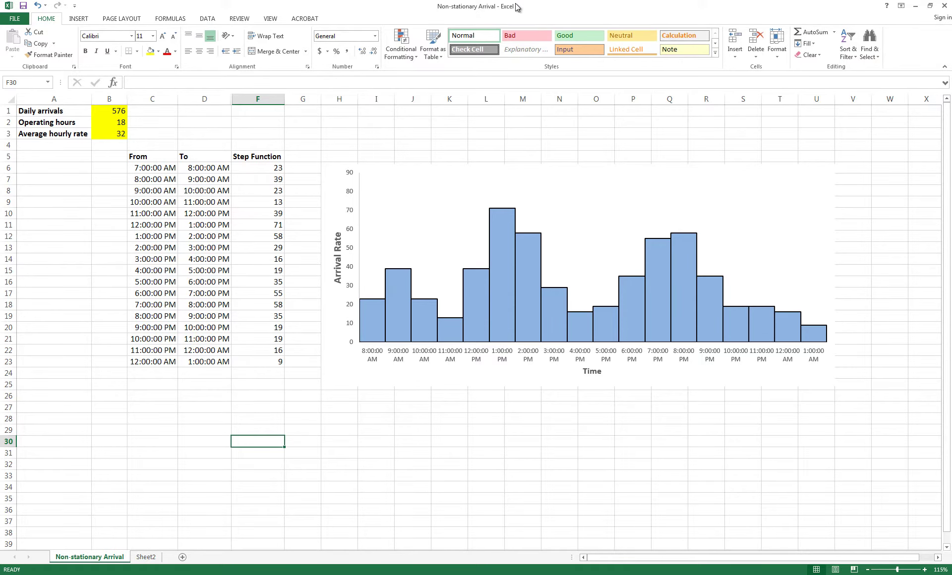
key("alt+Tab")
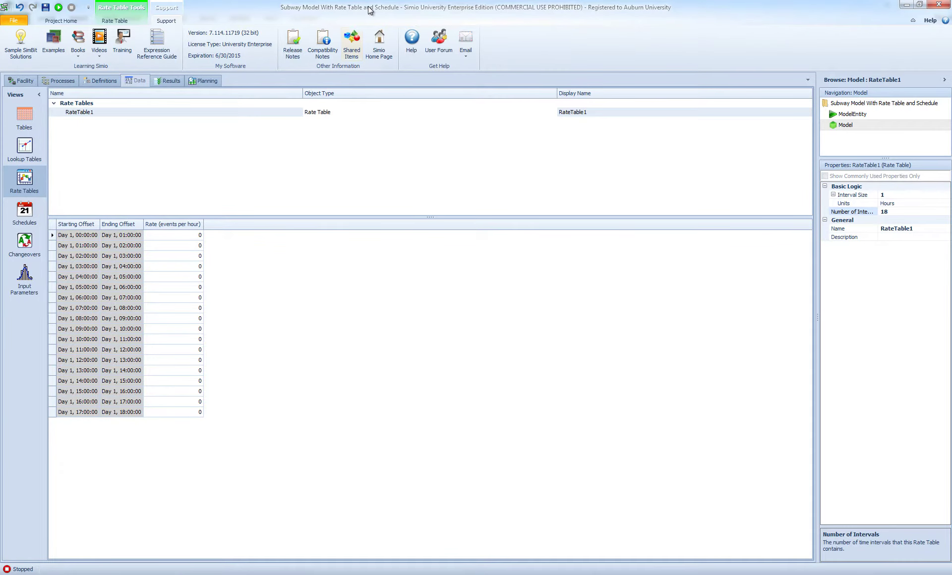
left_click_drag(367, 6, 951, 105)
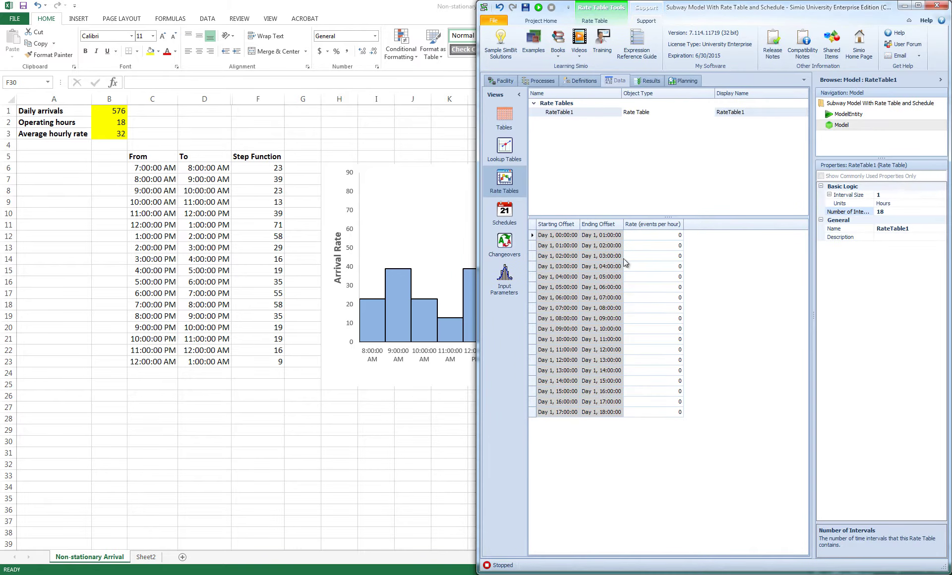
Enter the hourly arrival rates 23, 39, 23 and 13 for the intervals from 00:00 to 04:00
left_click(655, 236)
type("23")
key("Return")
left_click(680, 247)
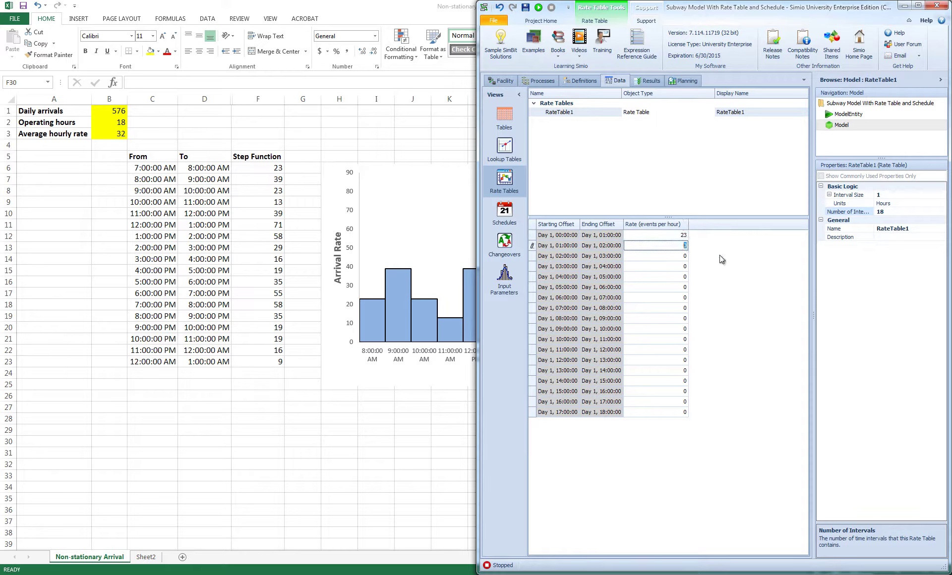
type("39")
left_click(669, 256)
type("23")
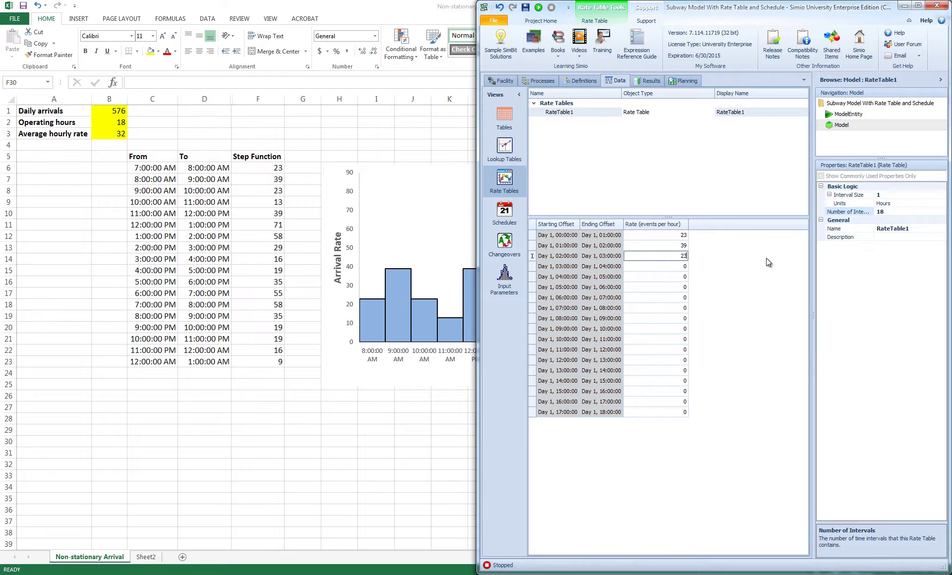
left_click(684, 268)
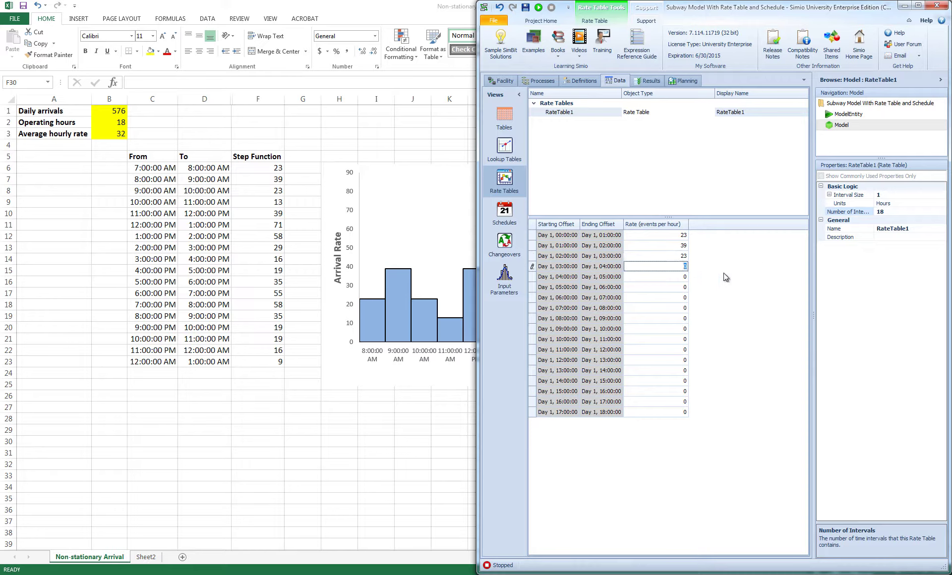
type("13")
key("Return")
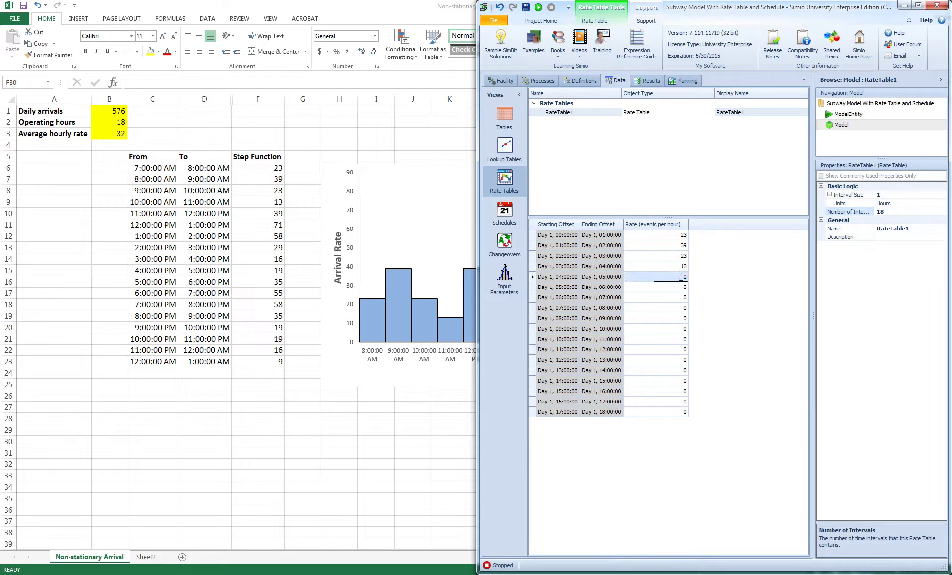
Enter the hourly arrival rates 39, 71, 58 and 29 for the intervals from 04:00 to 08:00
type("39")
left_click(674, 289)
type("71")
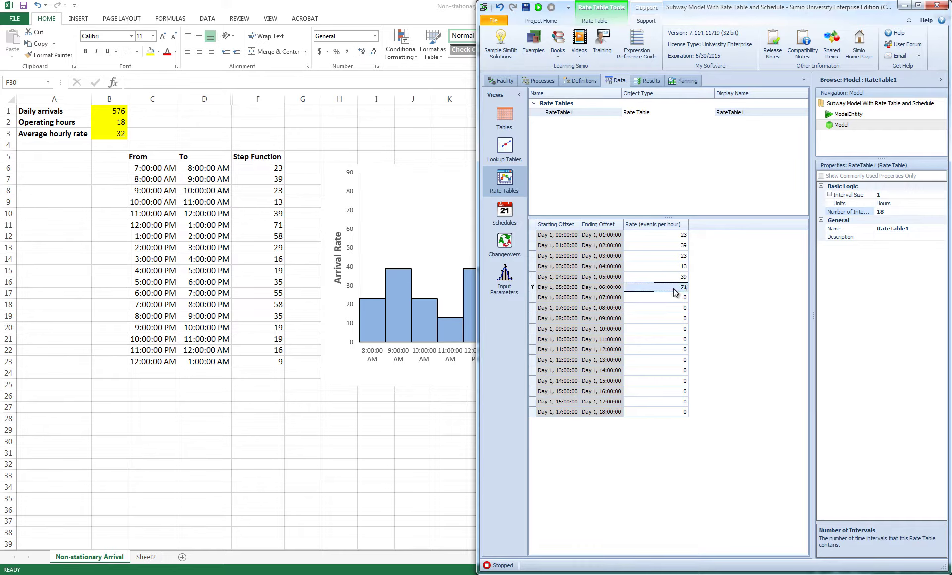
left_click(684, 299)
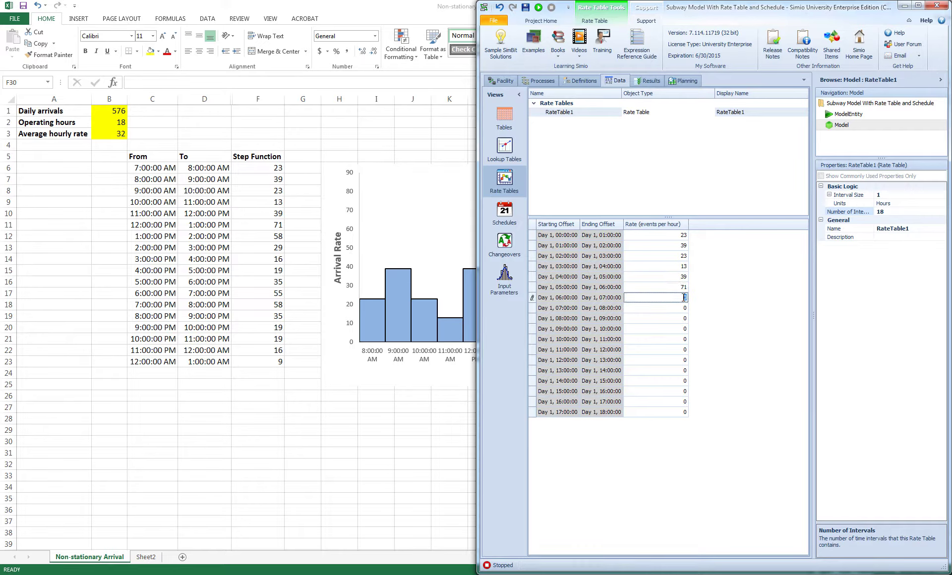
type("58")
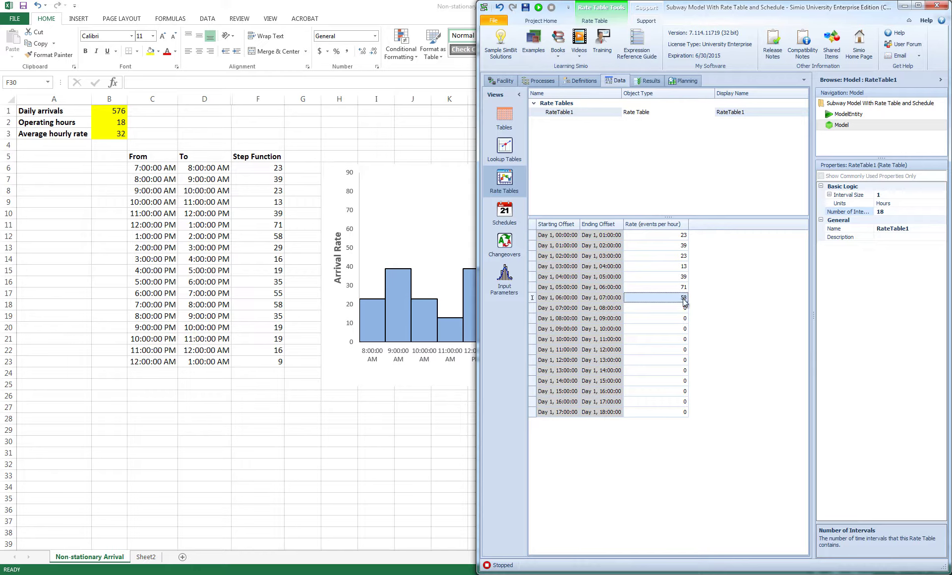
left_click(685, 308)
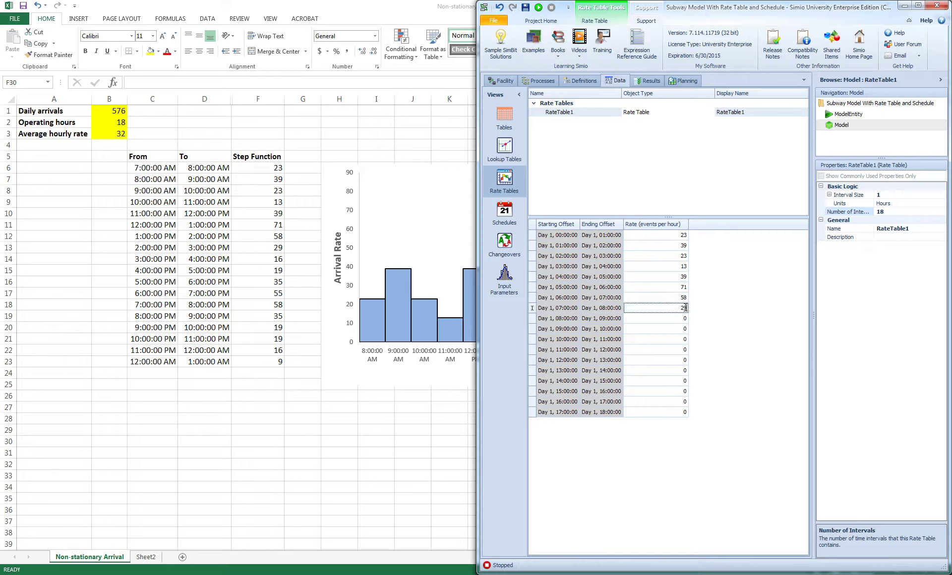
Enter the hourly arrival rates 16, 19 and 35 for the intervals from 08:00 to 11:00
left_click(680, 319)
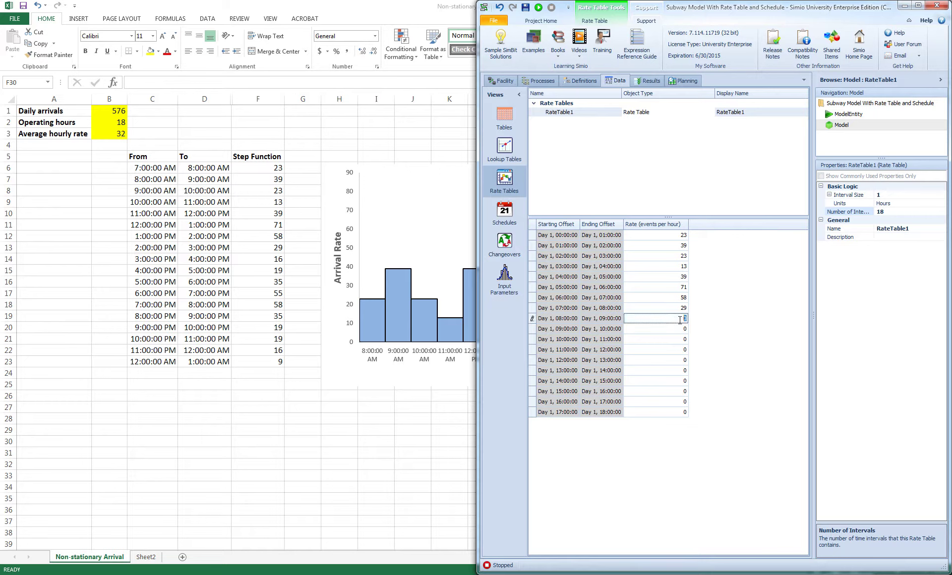
type("16")
left_click(682, 329)
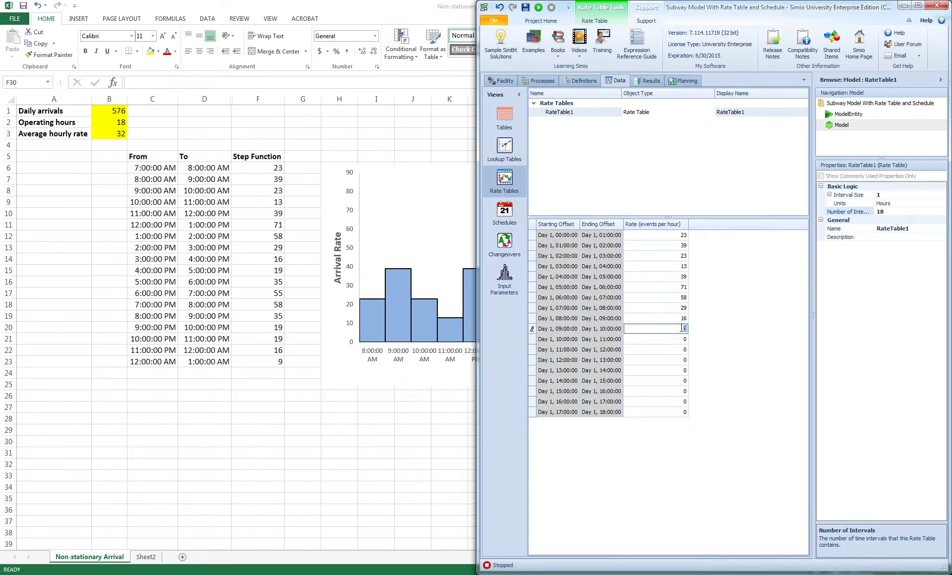
type("19")
left_click(680, 338)
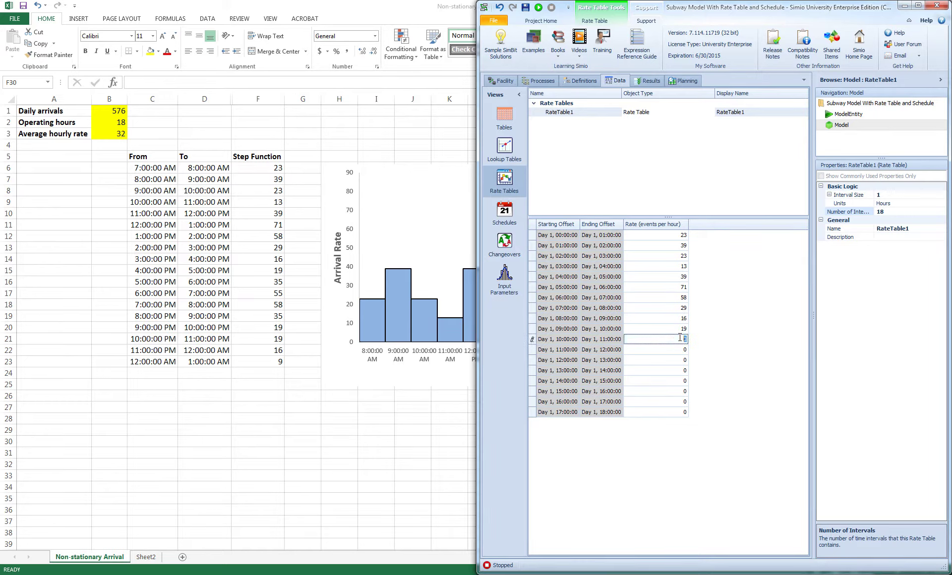
type("35")
key("Return")
Enter the hourly arrival rates 55 and 58 for the intervals from 11:00 to 13:00
left_click(684, 350)
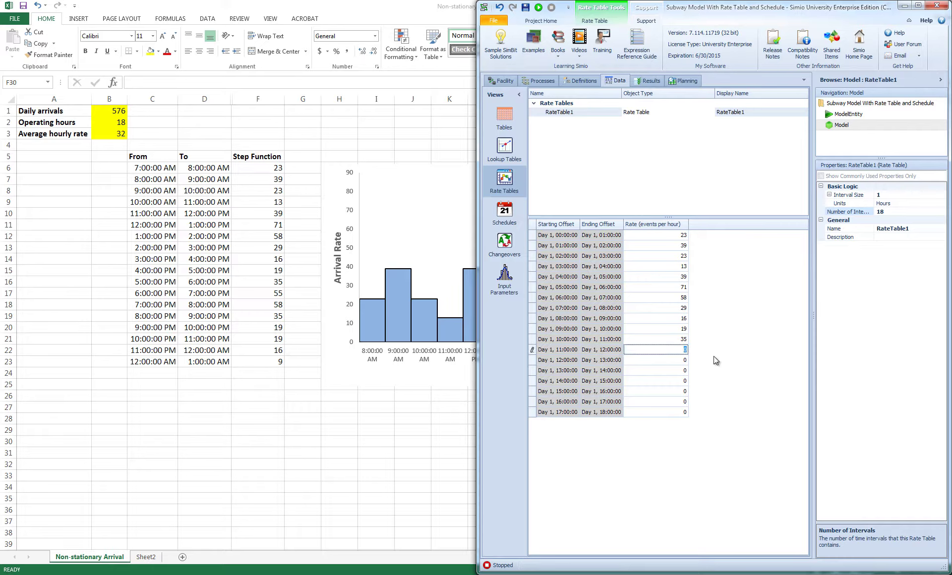
type("55")
left_click(683, 360)
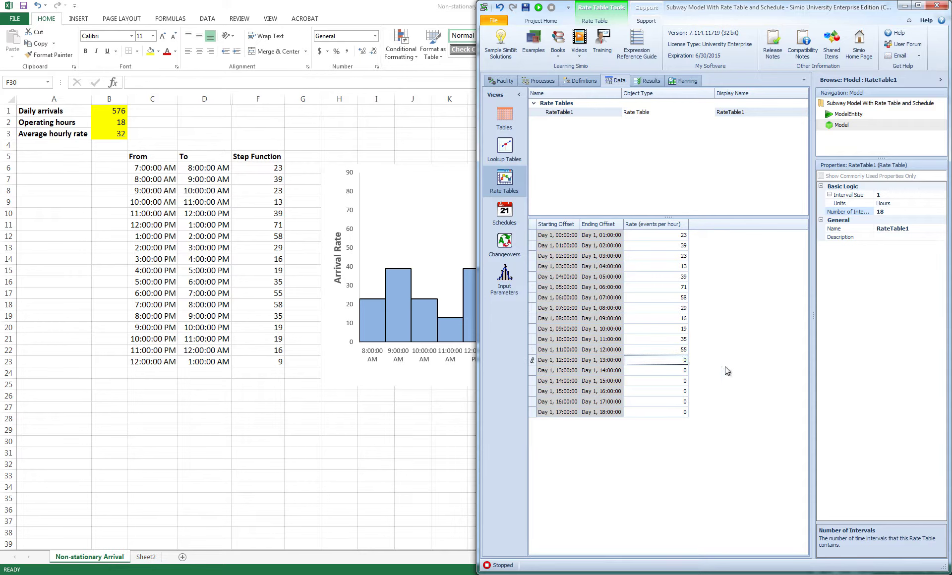
type("58")
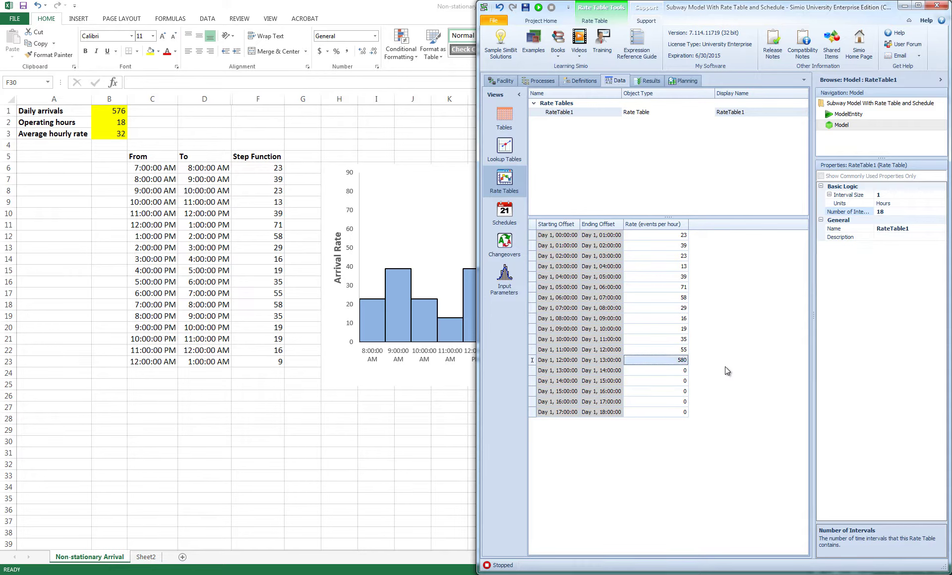
double_click(686, 360)
key("Return")
Enter the hourly arrival rates 35, 19 and 19 for the intervals from 13:00 to 16:00
left_click(687, 371)
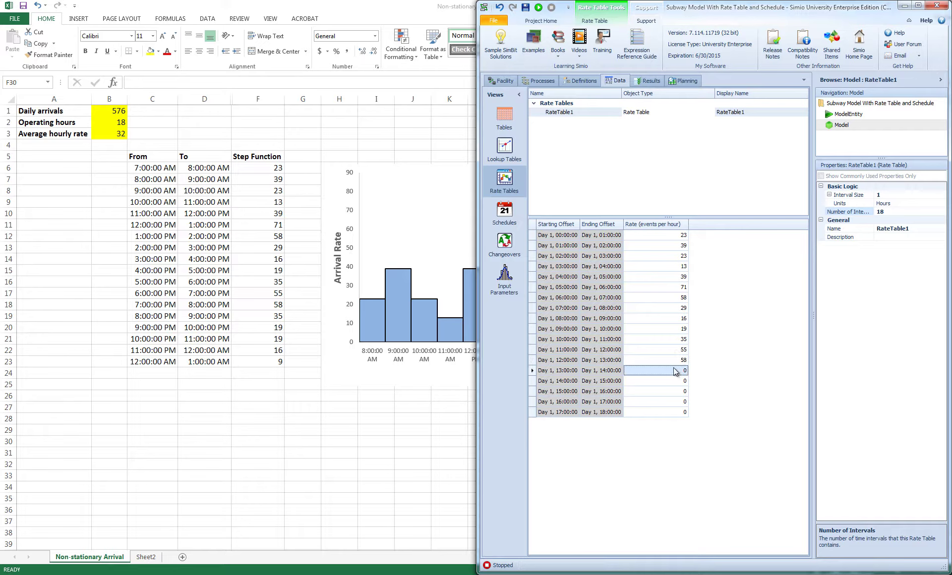
type("35")
key("Return")
left_click(682, 381)
type("19")
key("Return")
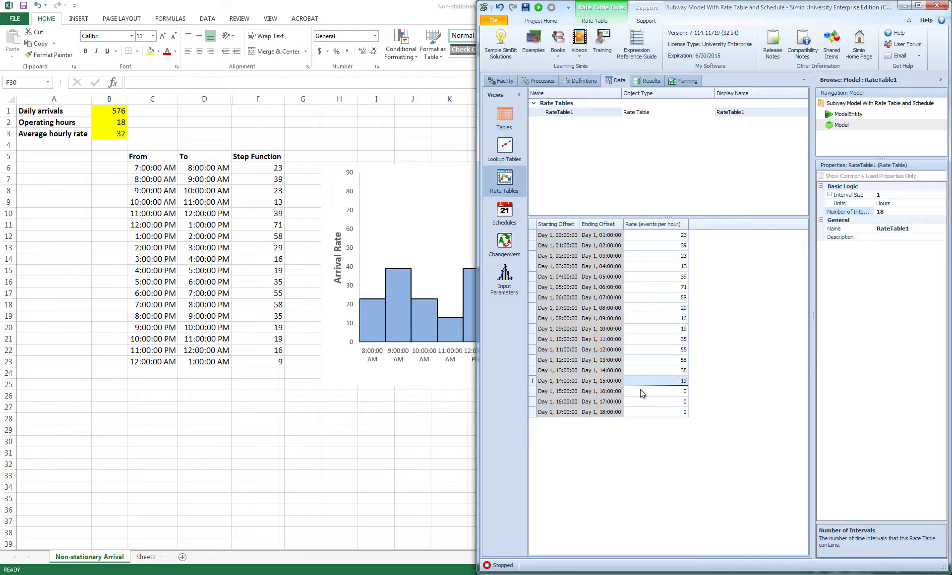
left_click(675, 391)
key("Return")
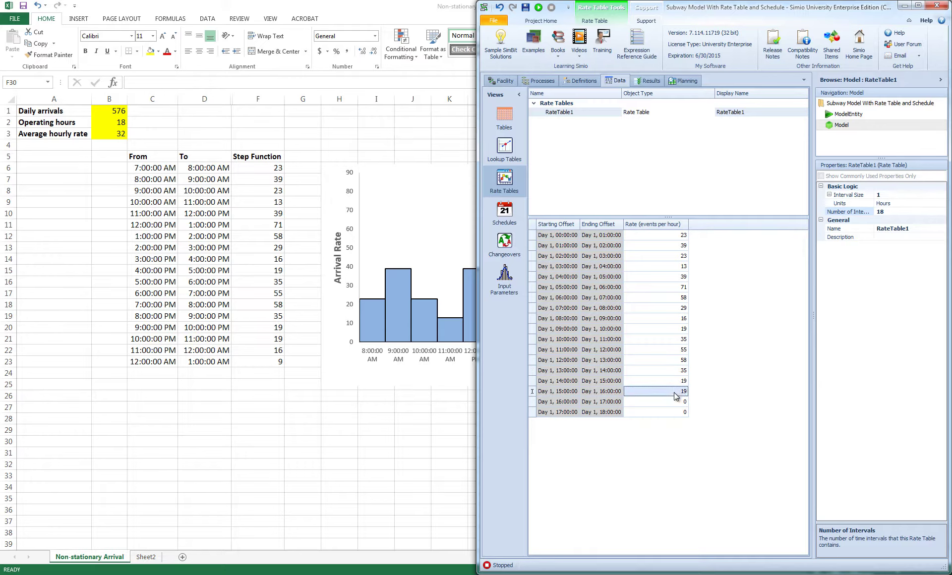
Enter the arrival rates 16 and 9 for the intervals from 16:00 to 18:00, and return the Simio window to full screen
left_click(676, 401)
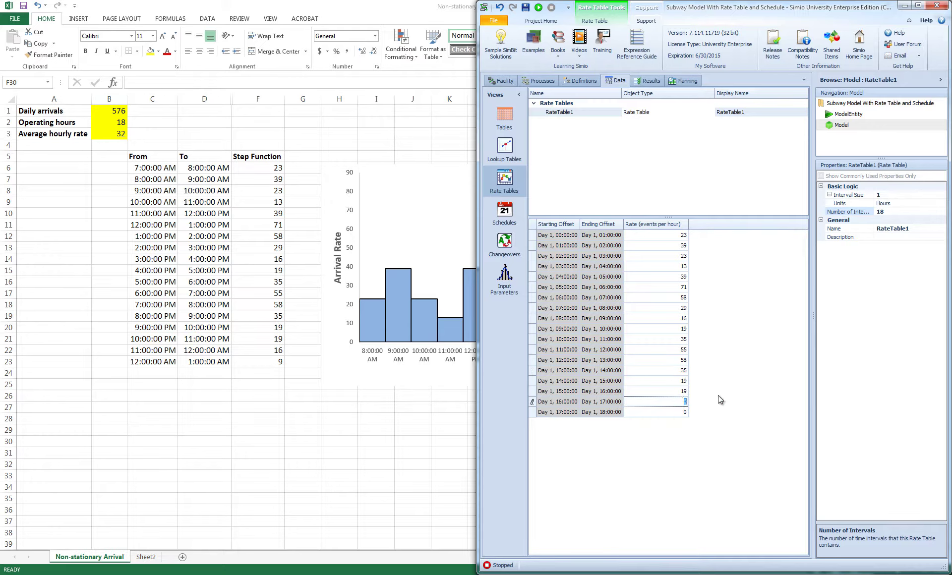
type("16")
key("Return")
left_click(685, 412)
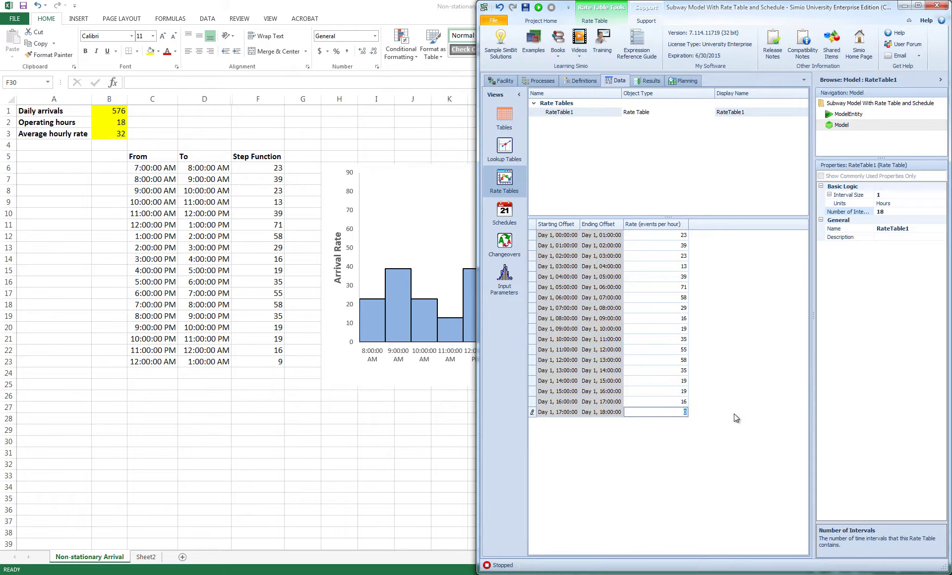
type("9")
key("Return")
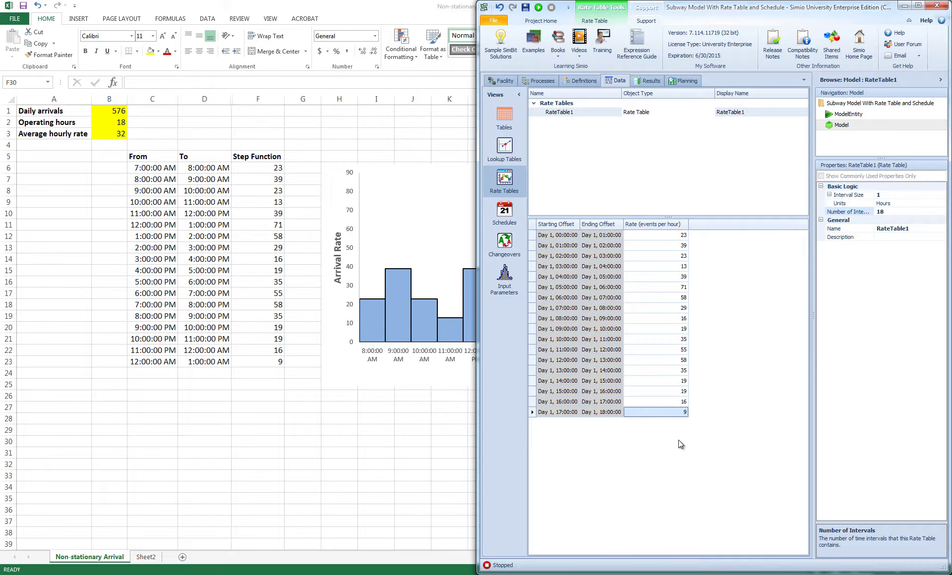
left_click_drag(744, 7, 818, 134)
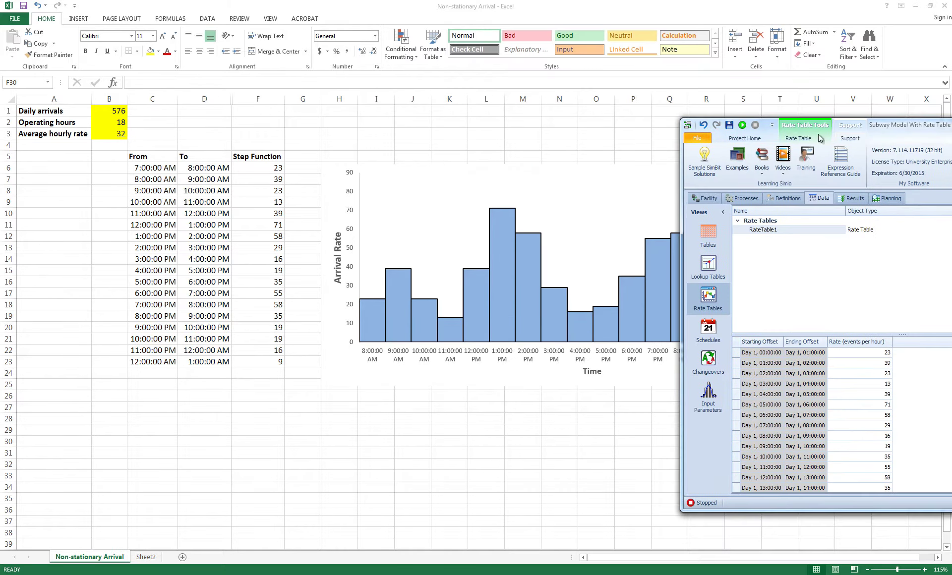
double_click(818, 134)
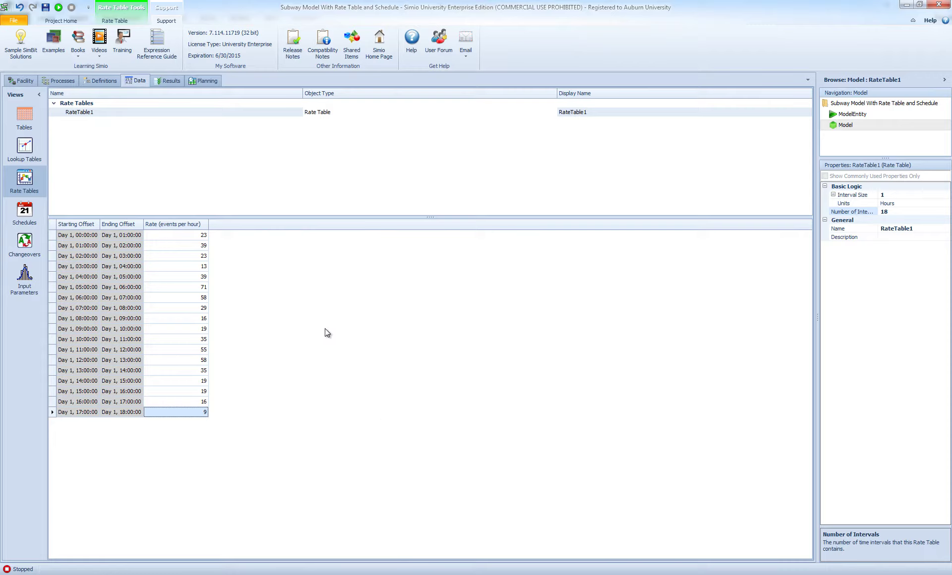
Set Source1's arrival mode to Time Varying Arrival Rate with RateTable1 as its rate table, and review the table's rates
left_click(25, 81)
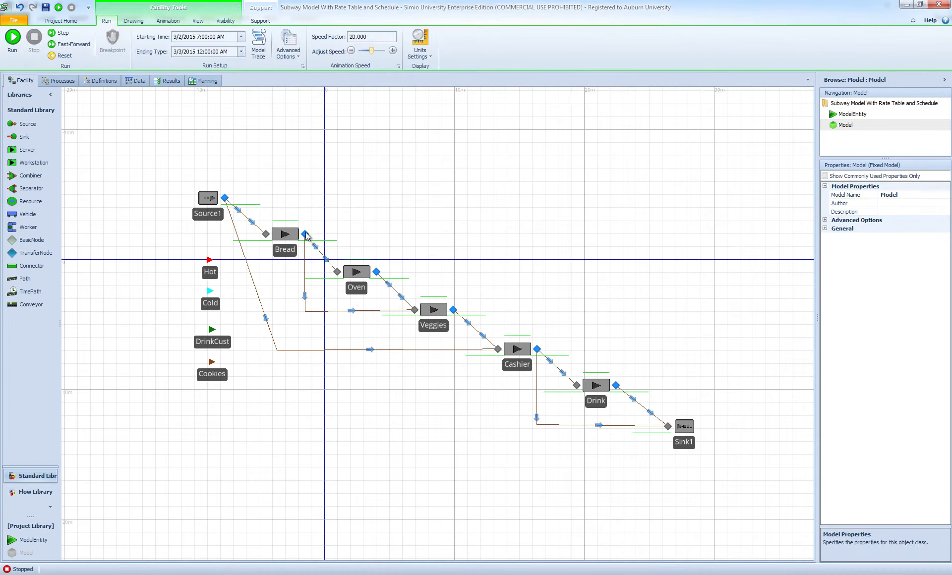
left_click(206, 199)
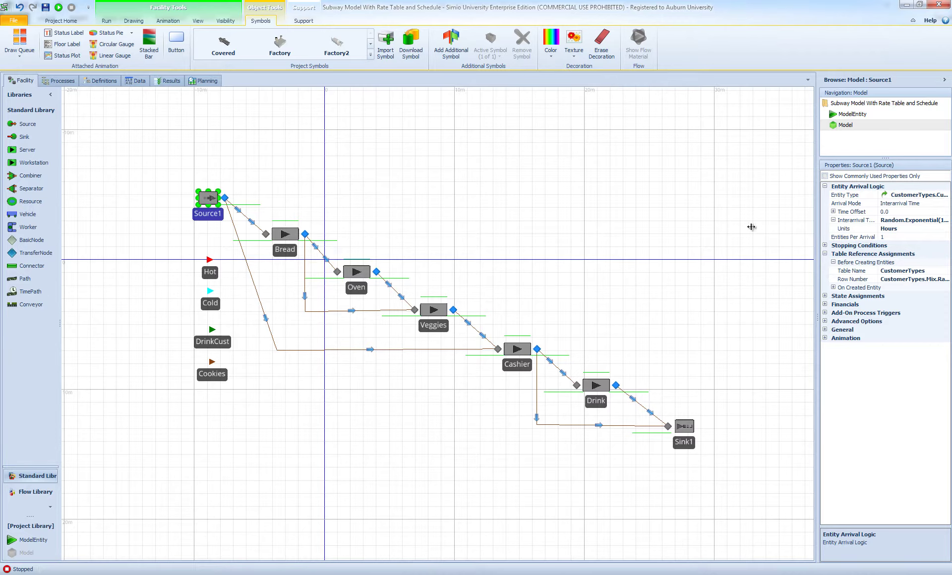
left_click_drag(751, 226, 716, 225)
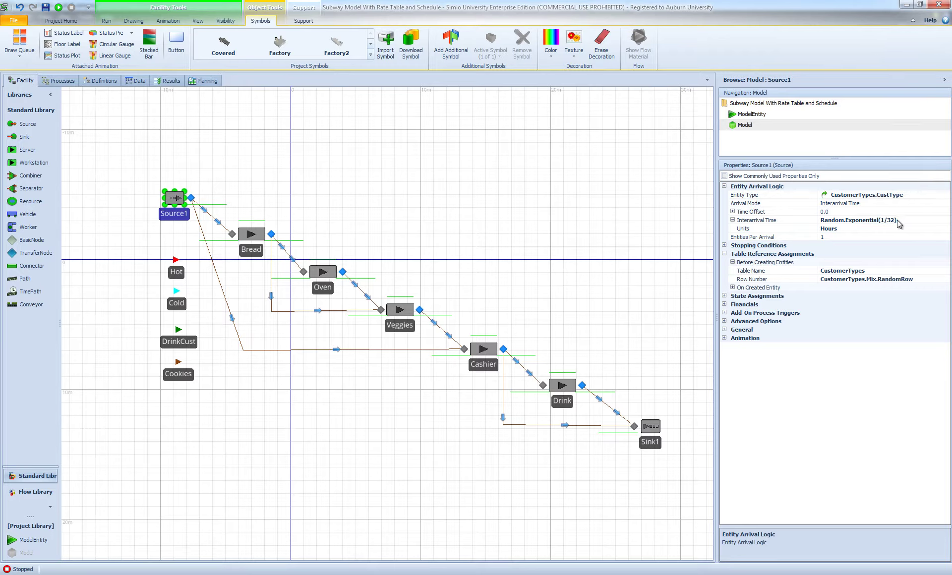
left_click(887, 205)
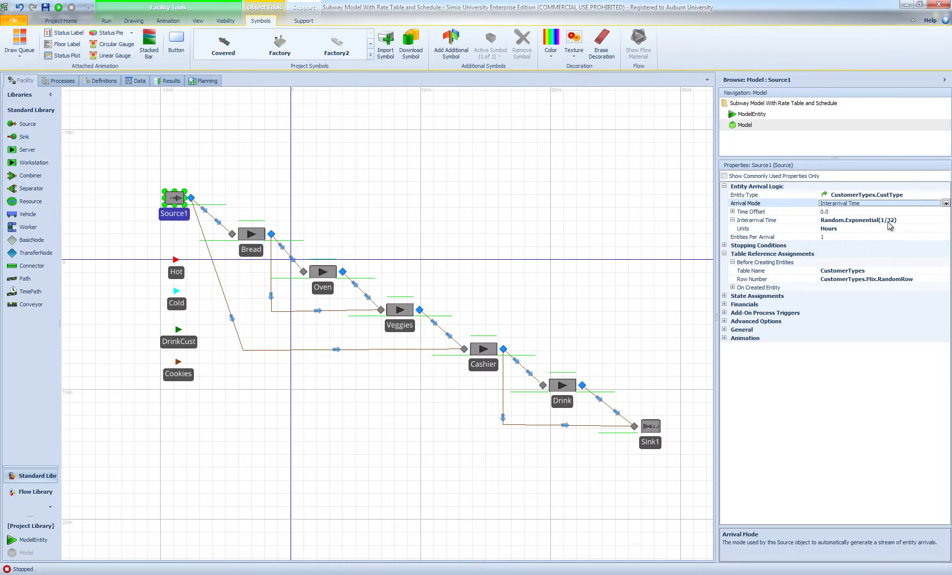
left_click(946, 204)
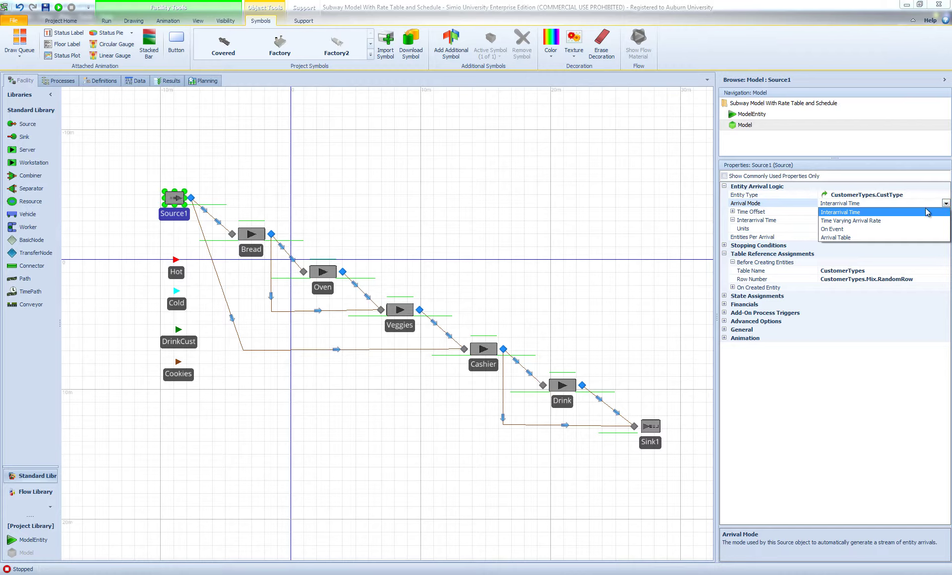
left_click(860, 221)
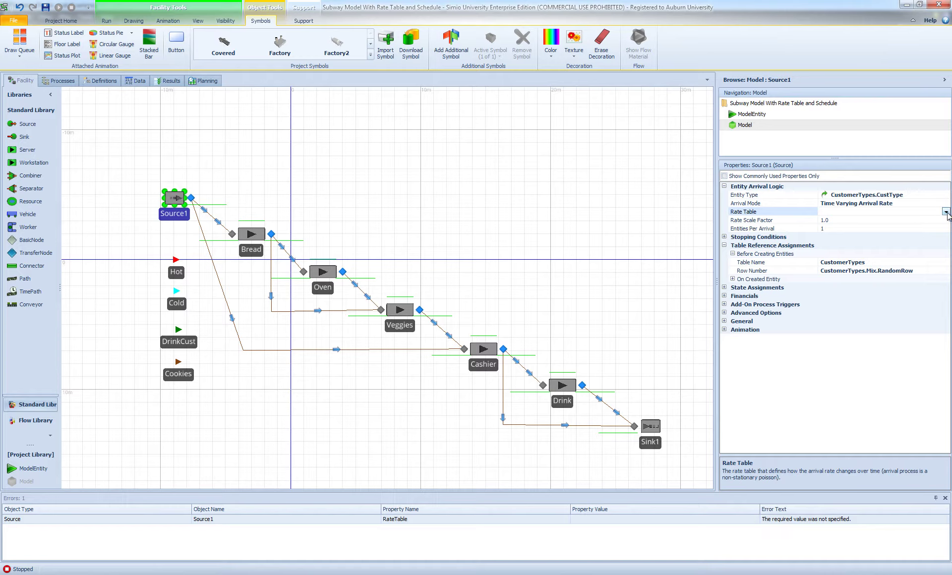
left_click(946, 211)
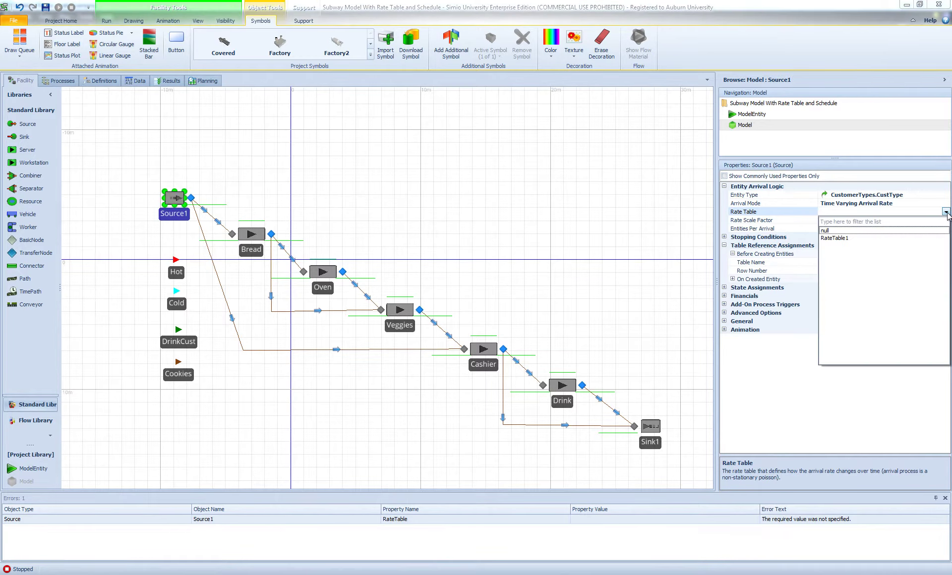
left_click(835, 238)
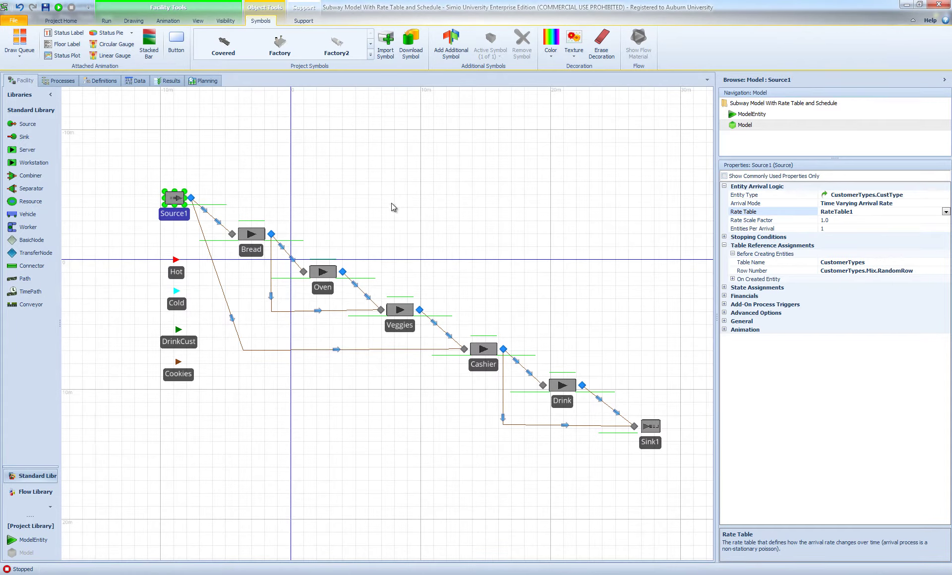
left_click(136, 81)
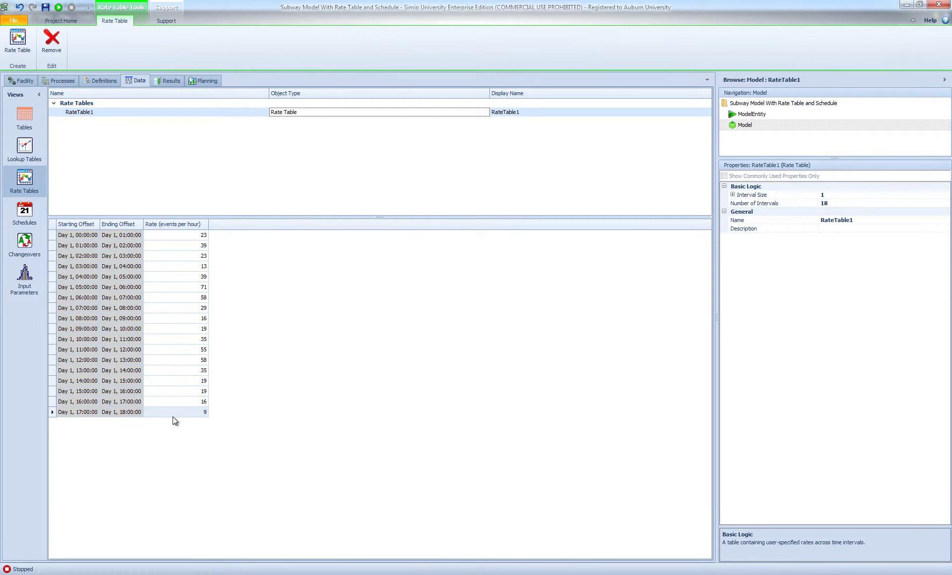
left_click(22, 81)
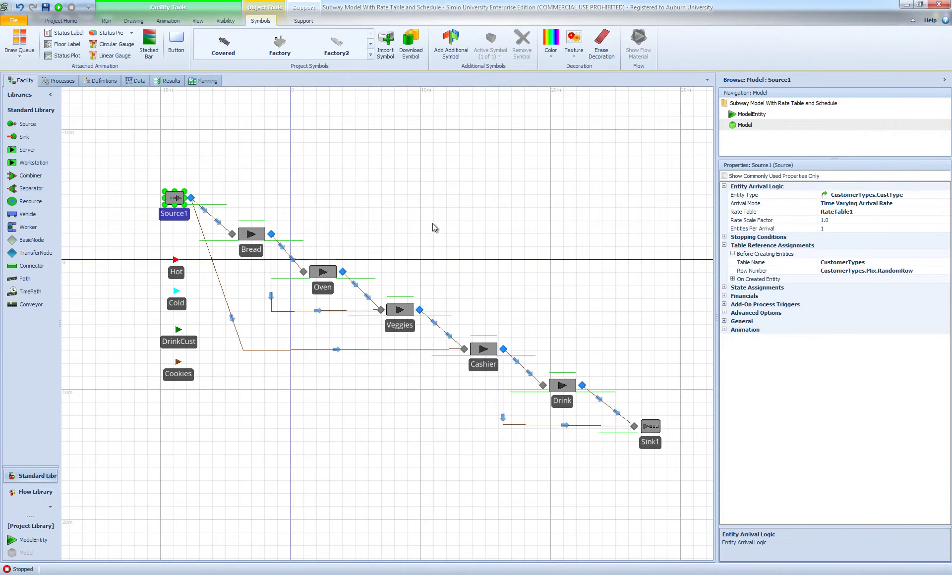
Place a status plot about 40 m wide and 14 m tall in the facility, directly above the subway process flow
left_click_drag(421, 256, 421, 258)
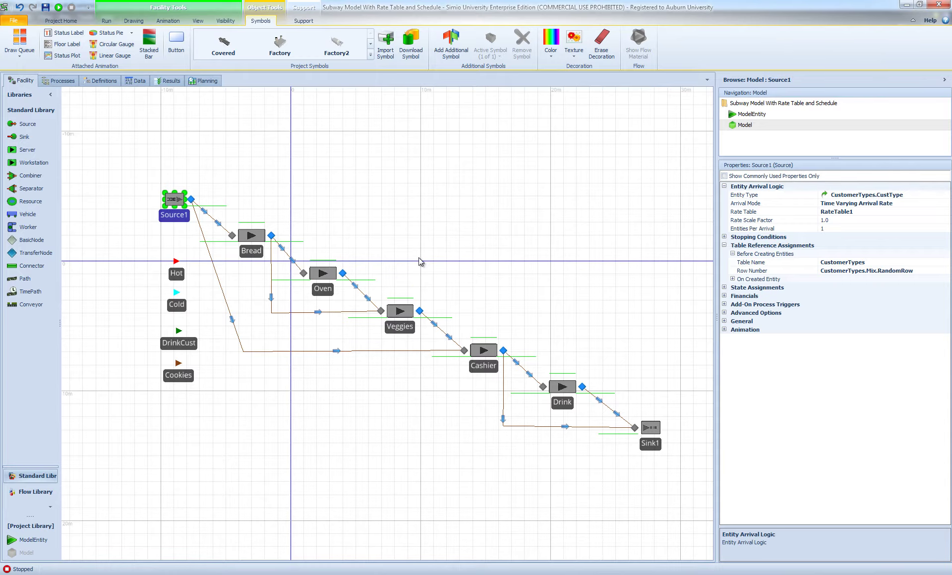
left_click_drag(424, 263, 421, 358)
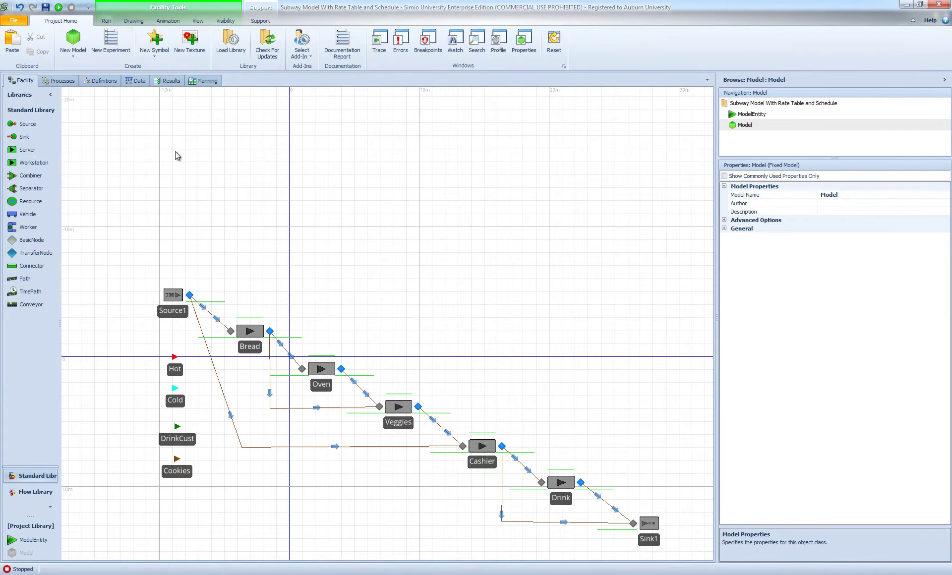
left_click(167, 21)
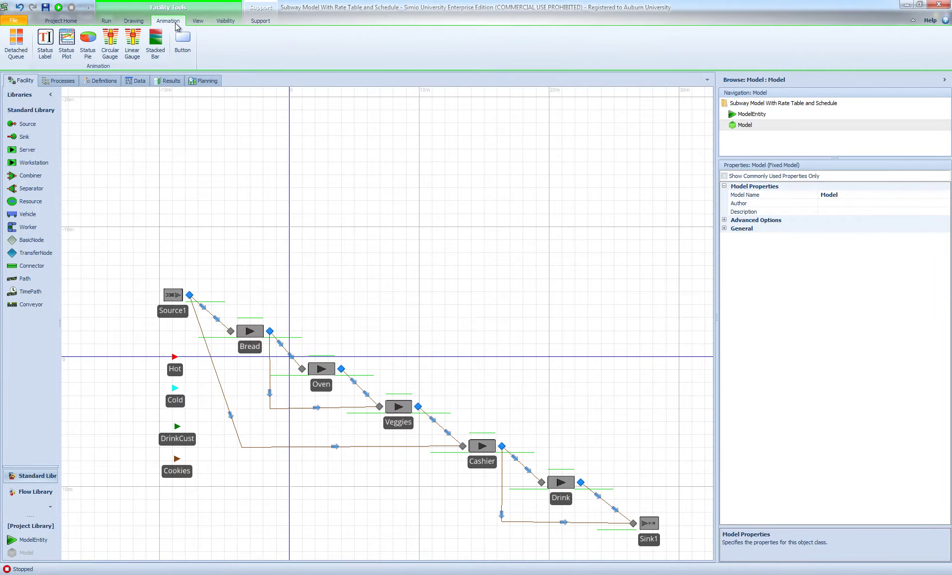
left_click(65, 42)
left_click_drag(147, 100, 661, 277)
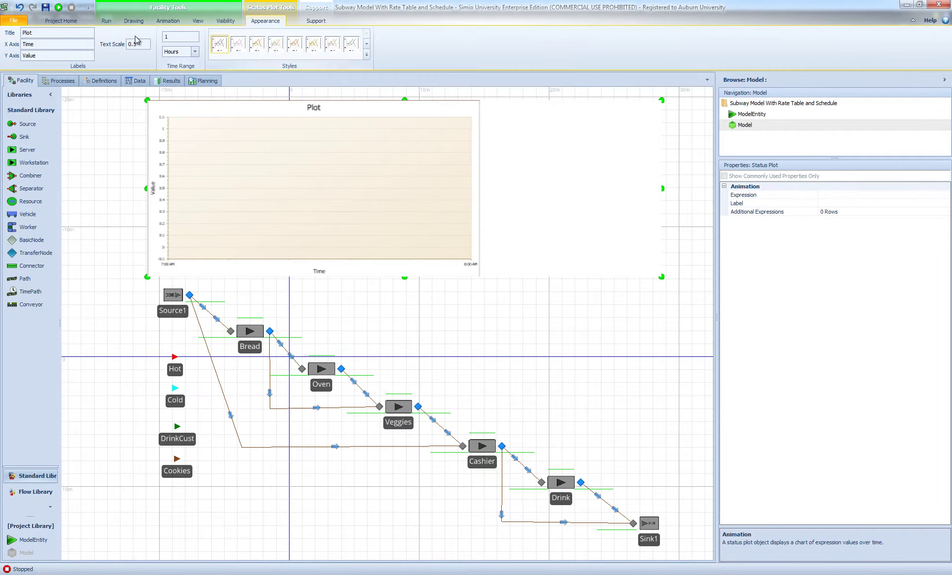
Set the status plot's text scale to 1 and its time range to 18 hours
left_click(137, 44)
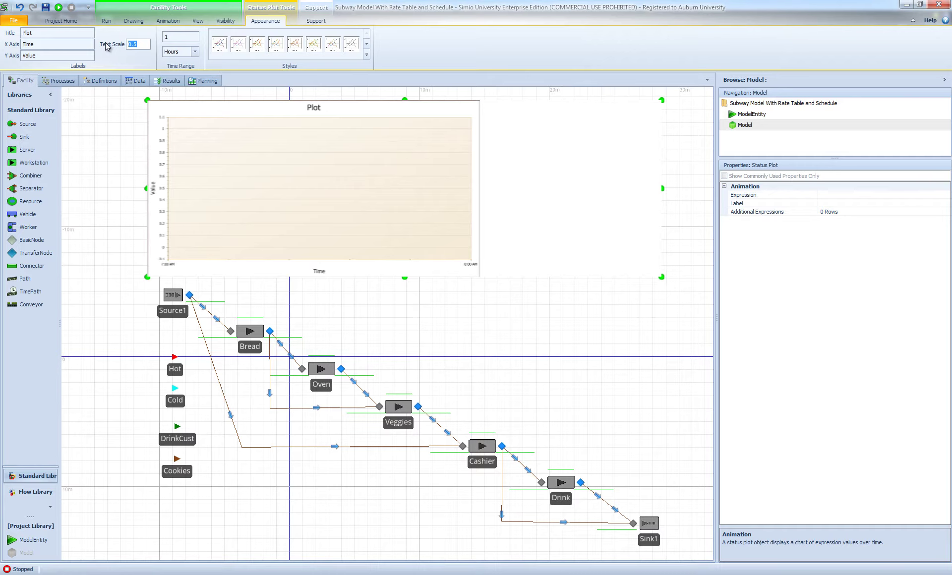
type("1")
key("Return")
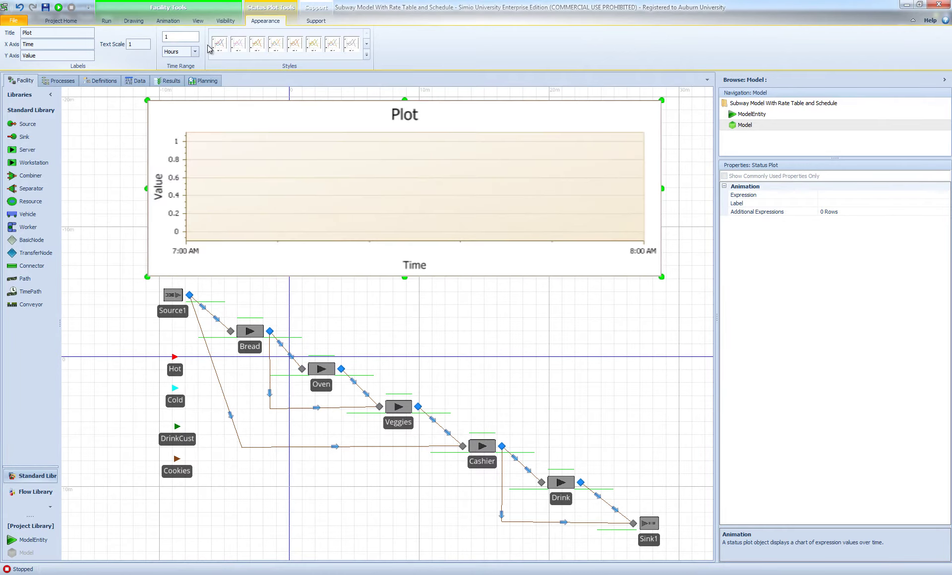
left_click(171, 38)
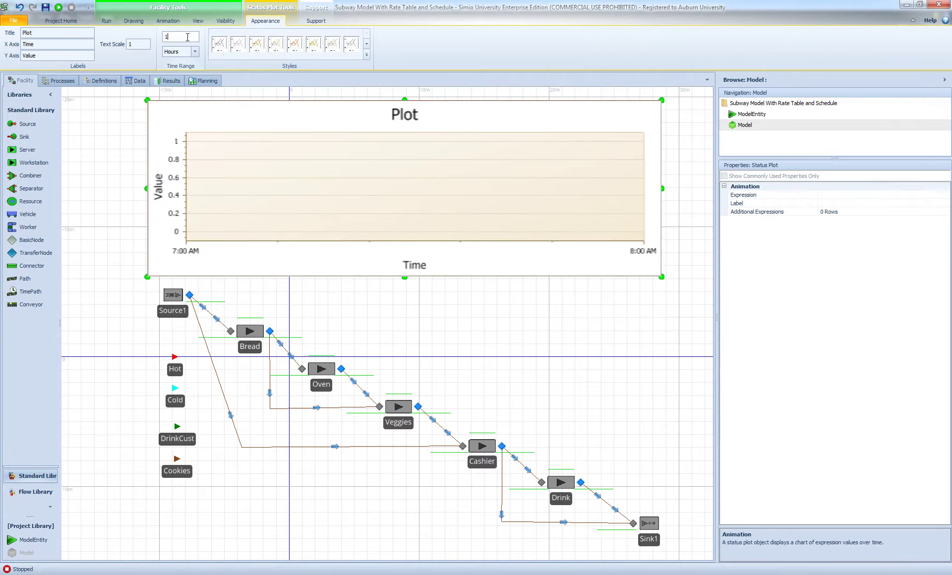
type("8")
key("Return")
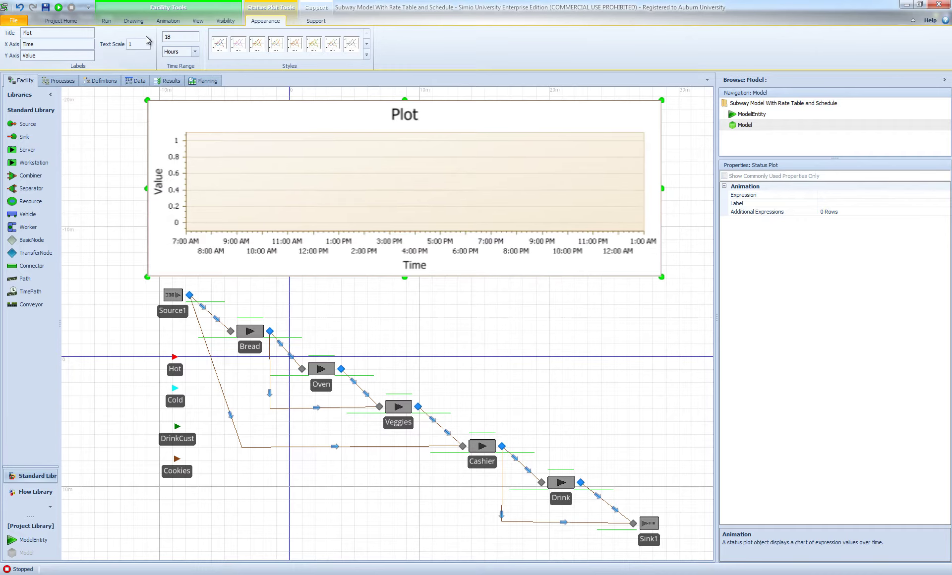
Extend the status plot upward to a height of about 17 m
left_click_drag(405, 99, 402, 143)
left_click(508, 463)
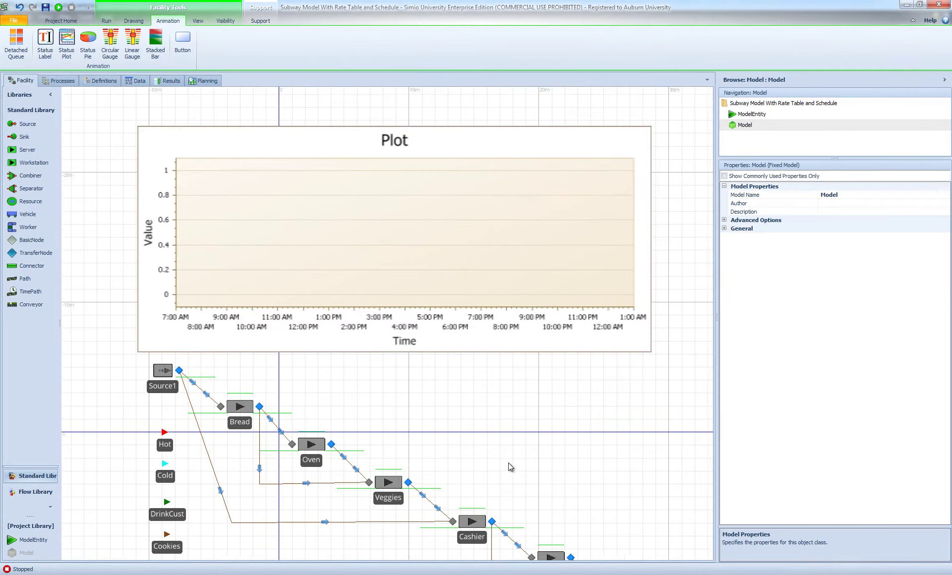
left_click_drag(508, 462, 517, 411)
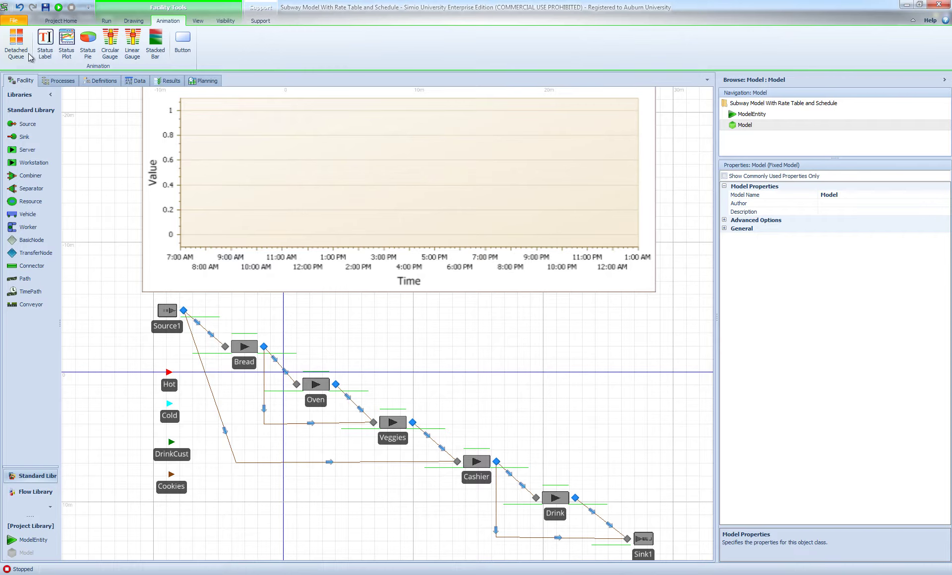
Set the status plot's Y axis label to NumberInSystem
left_click(308, 151)
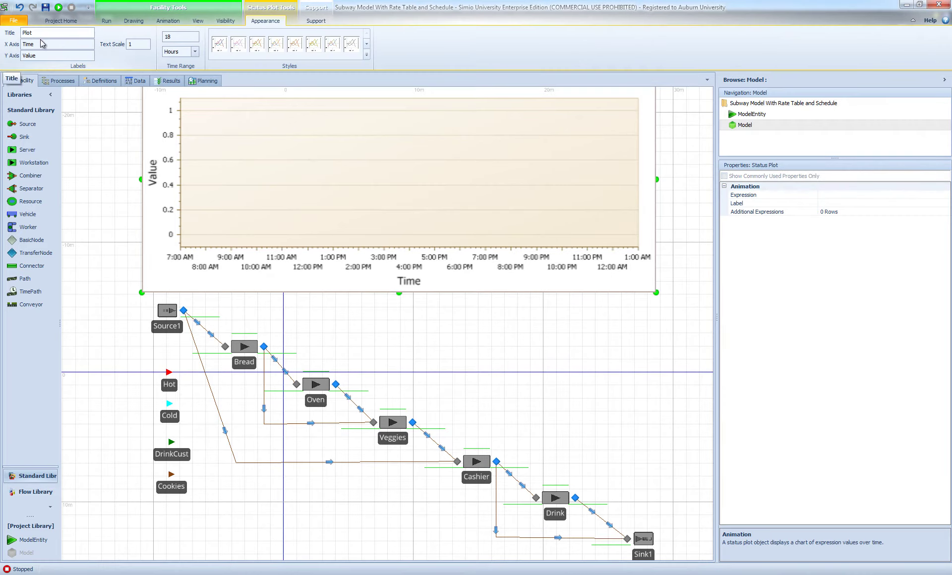
double_click(45, 56)
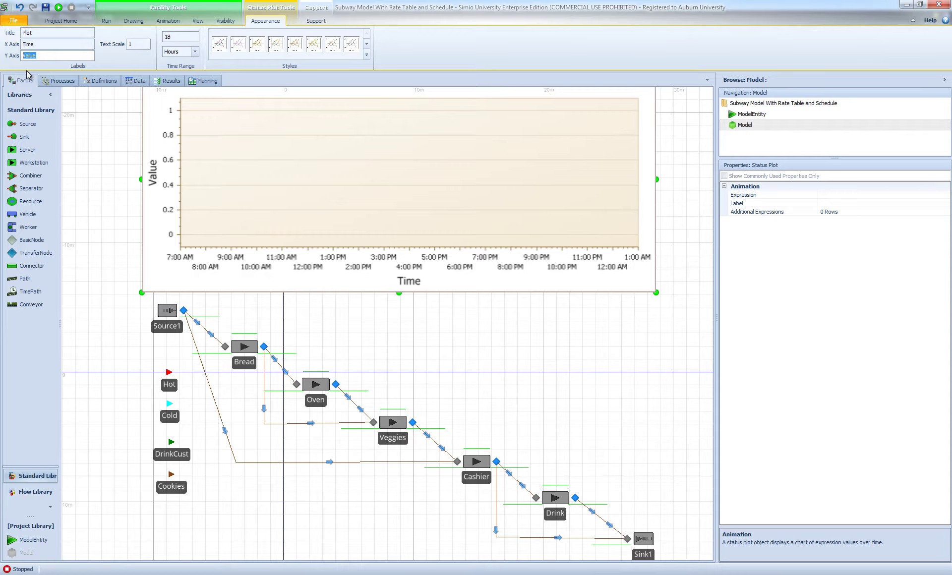
type("NumberInSystem")
key("Return")
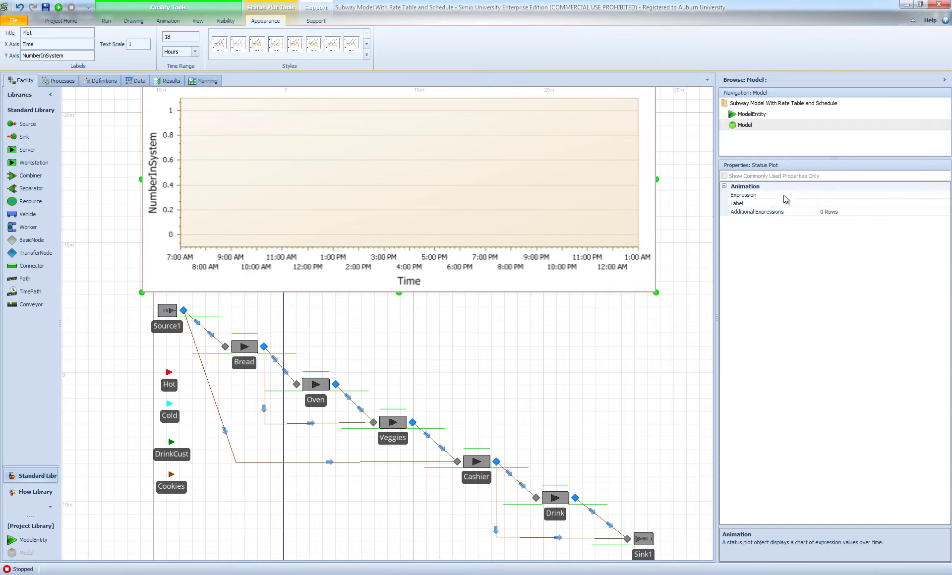
Start the status plot's expression with Hot.Population.NumberInSystem
left_click(856, 195)
left_click(946, 196)
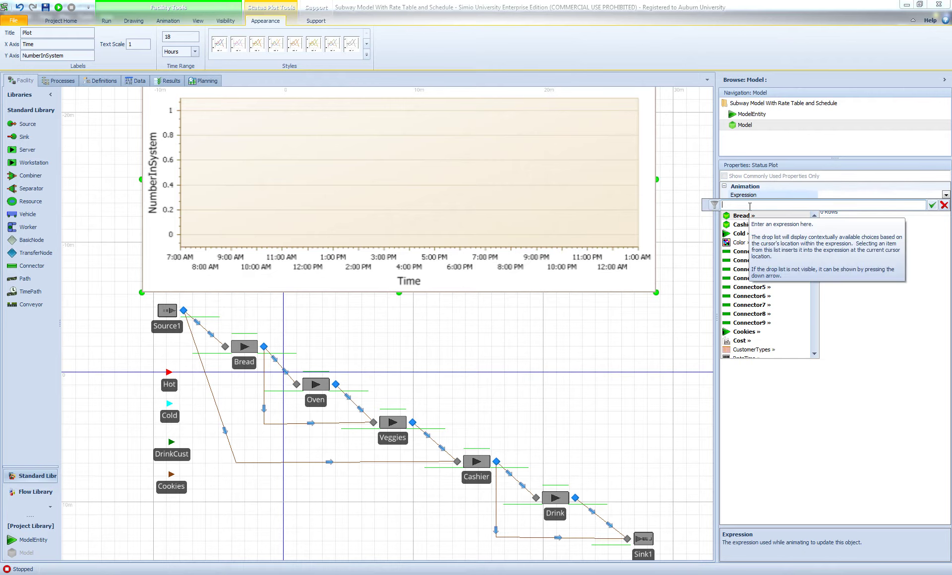
type("Hot.")
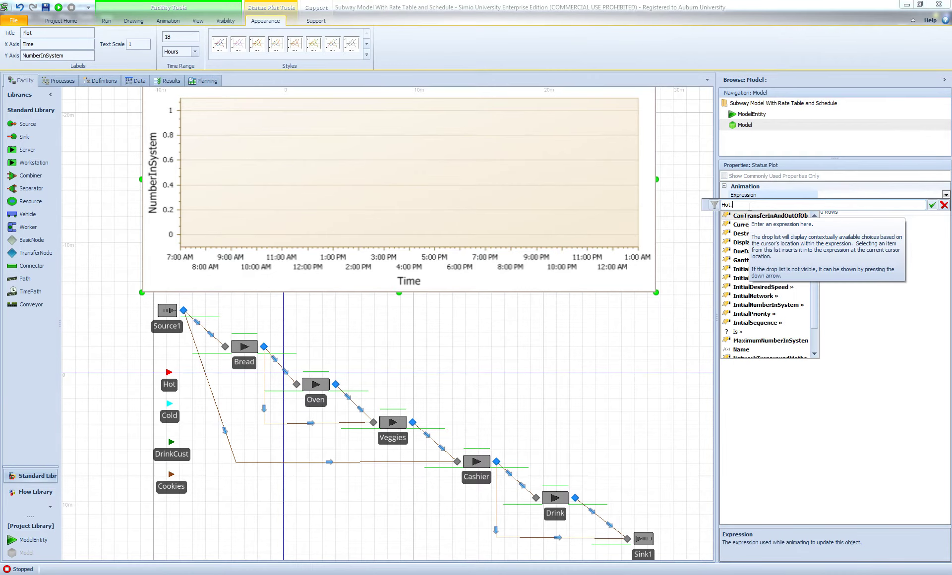
type("Po")
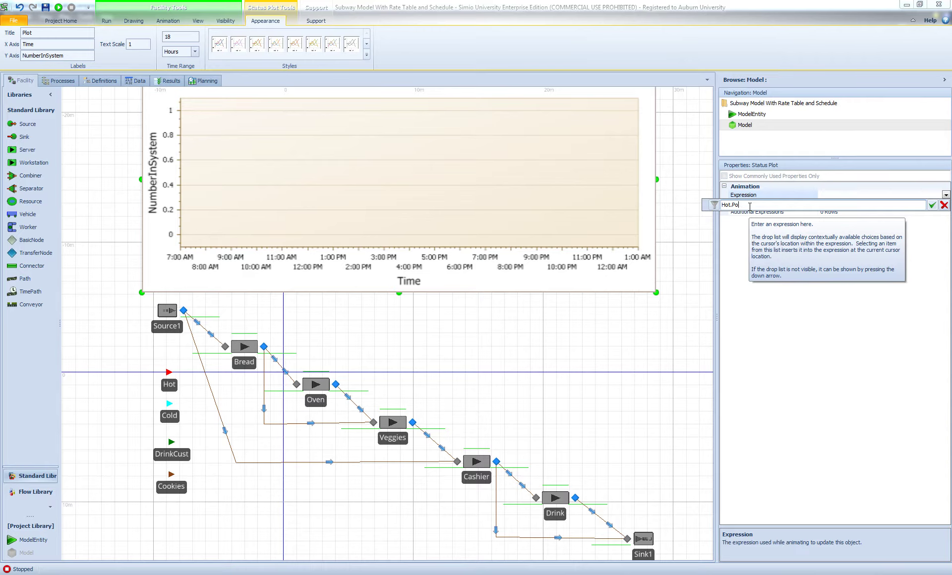
type("po.")
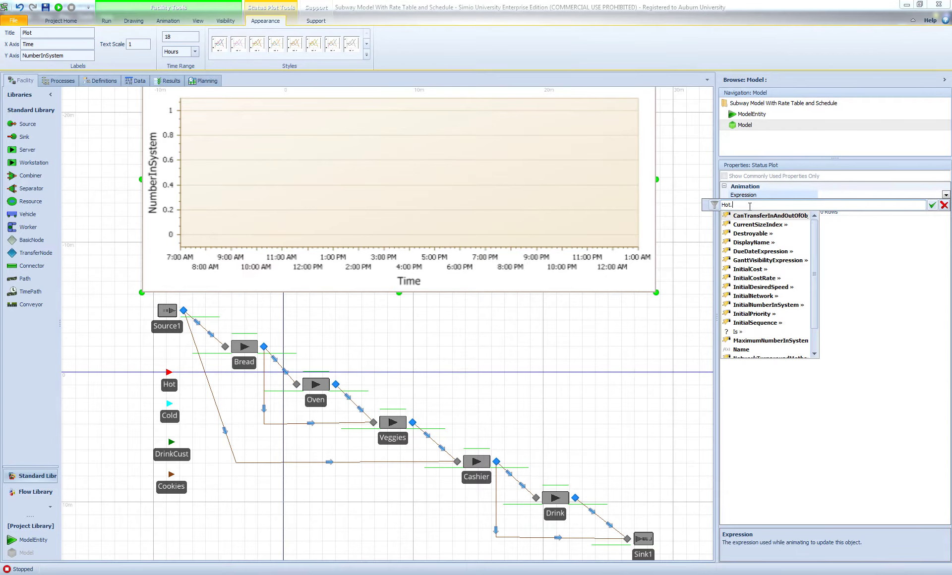
type("pop")
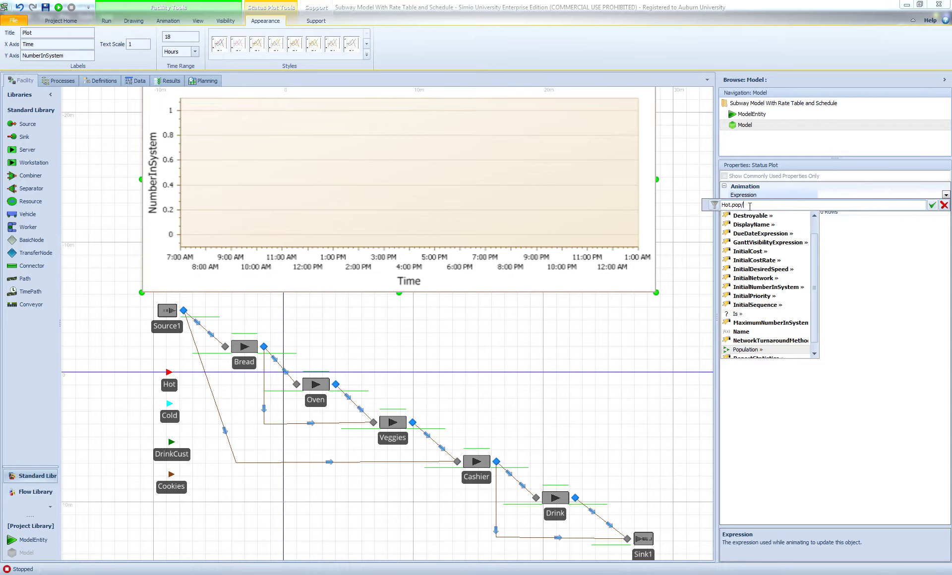
type(".Numberi")
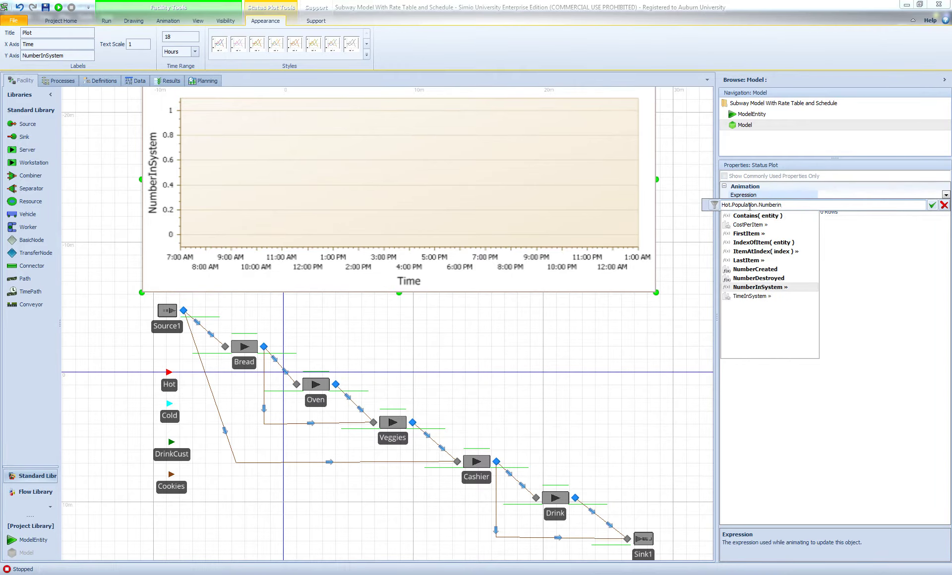
type("n")
key("Tab")
Add Cold.Population.NumberInSystem as the second term of the status plot's expression
type("+ ")
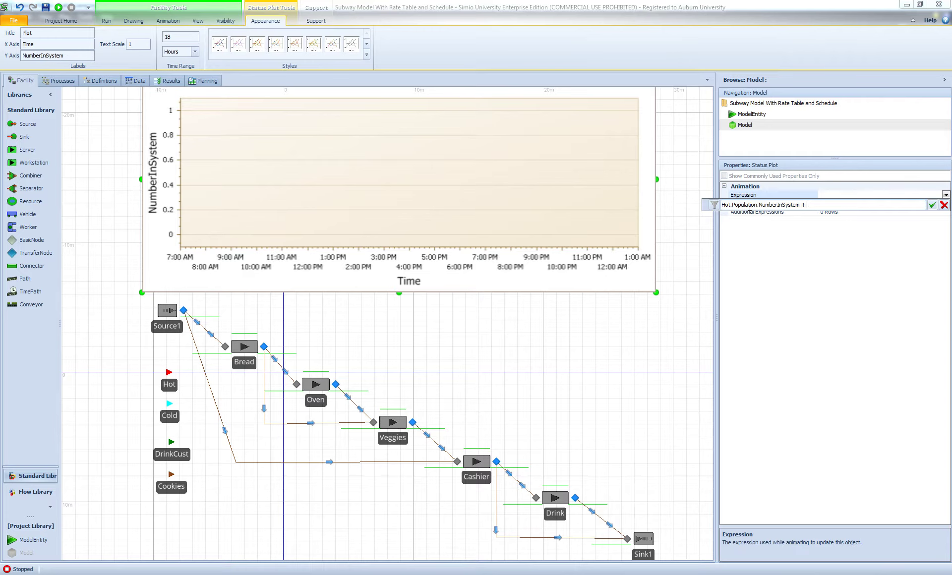
type("Cold.Population.")
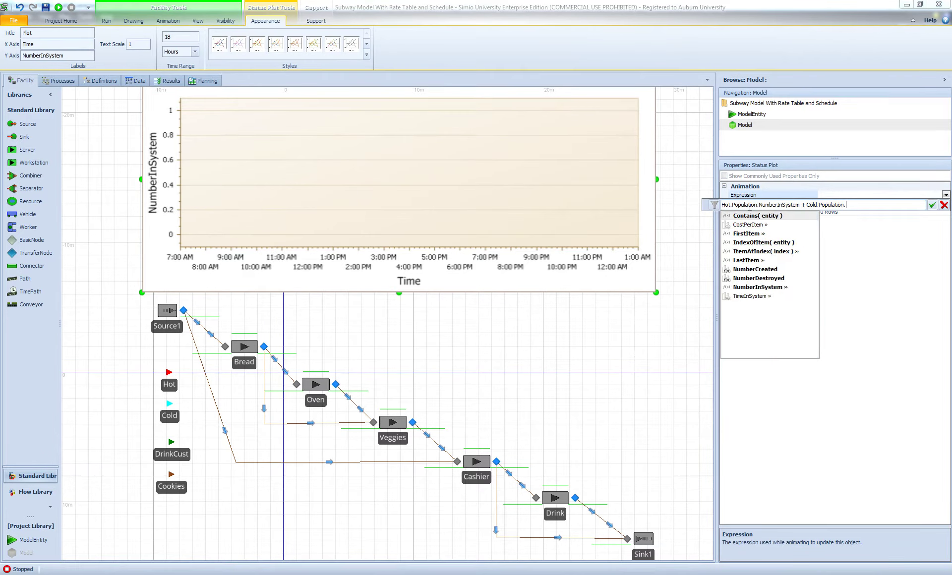
type("Number")
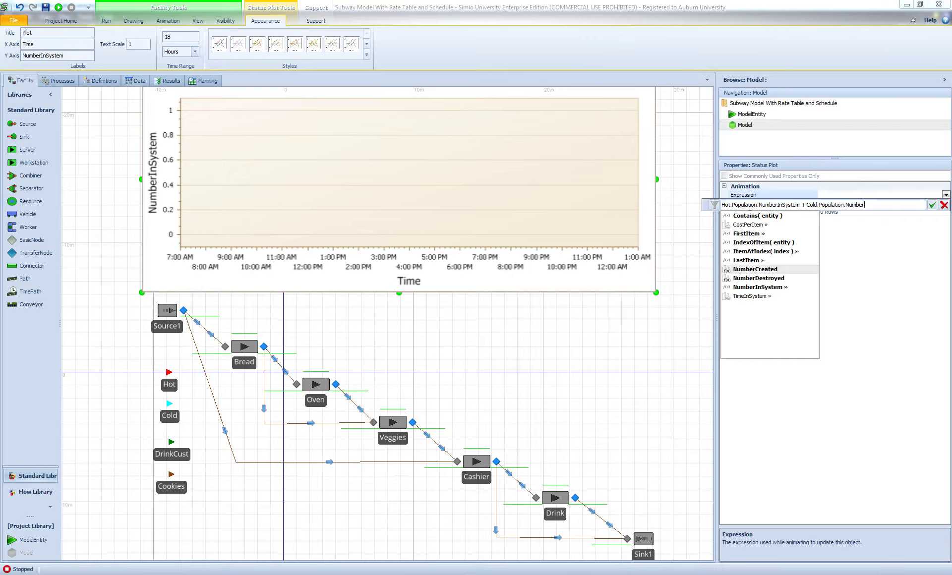
type("in")
key("Tab")
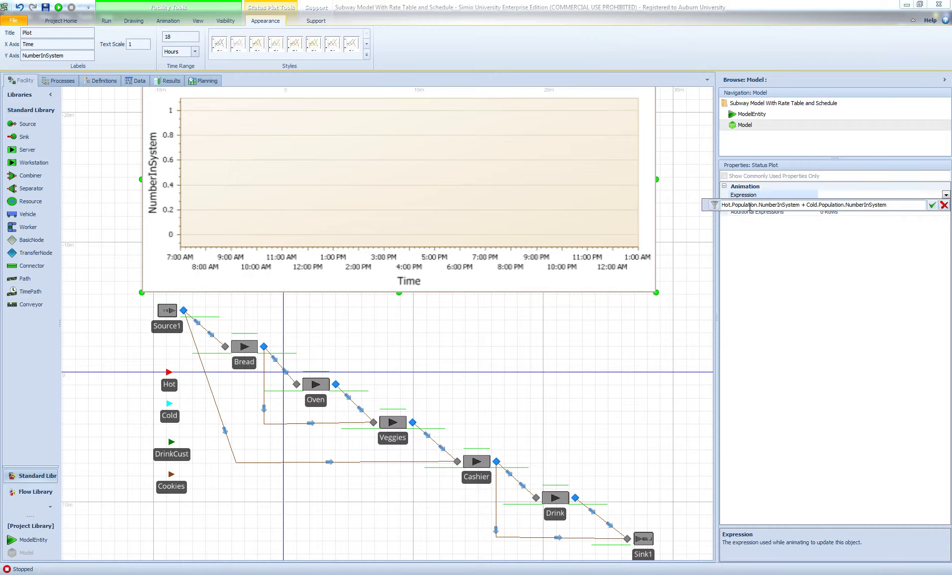
Add DrinkCust.Population.NumberInSystem as the third term of the status plot's expression
type("+ DrinkCus")
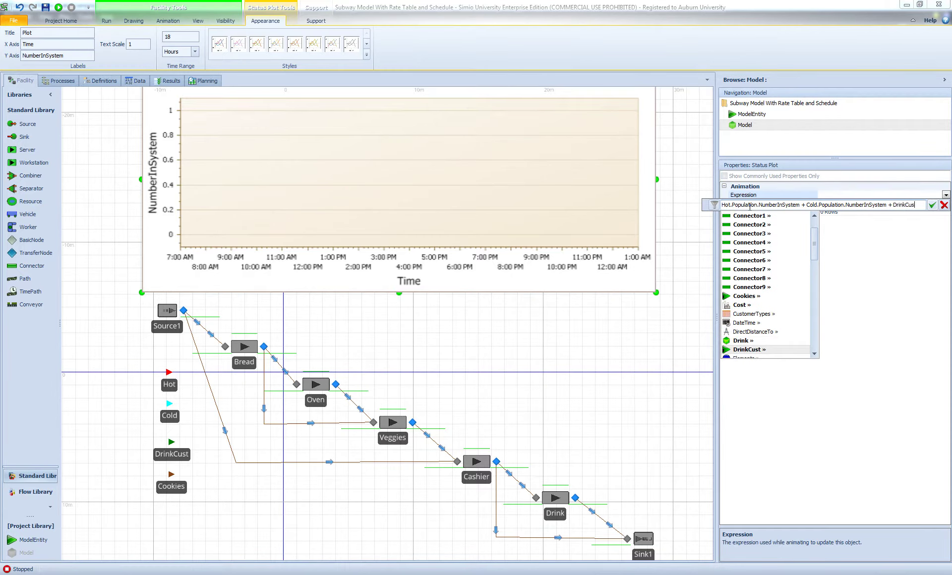
type("t.Population.NumberIn")
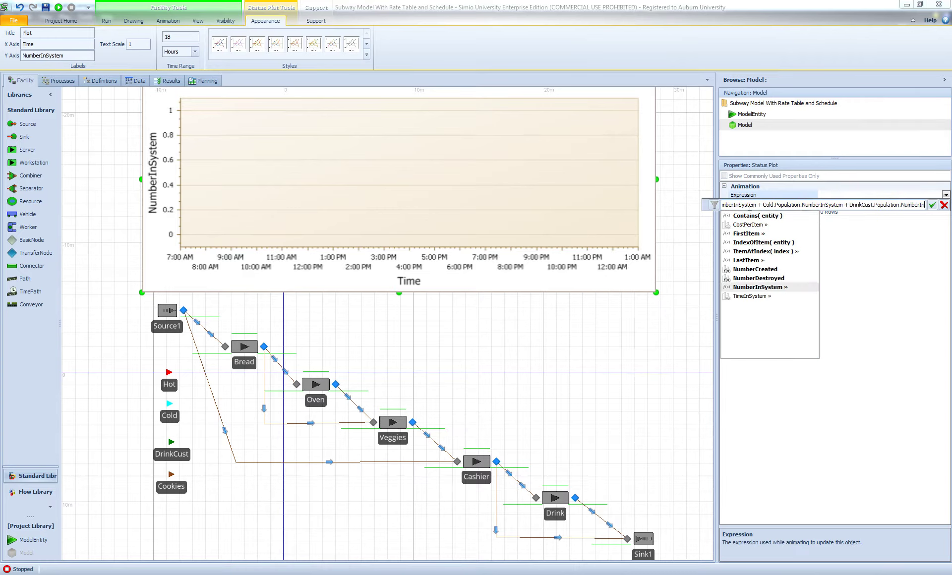
type("System +")
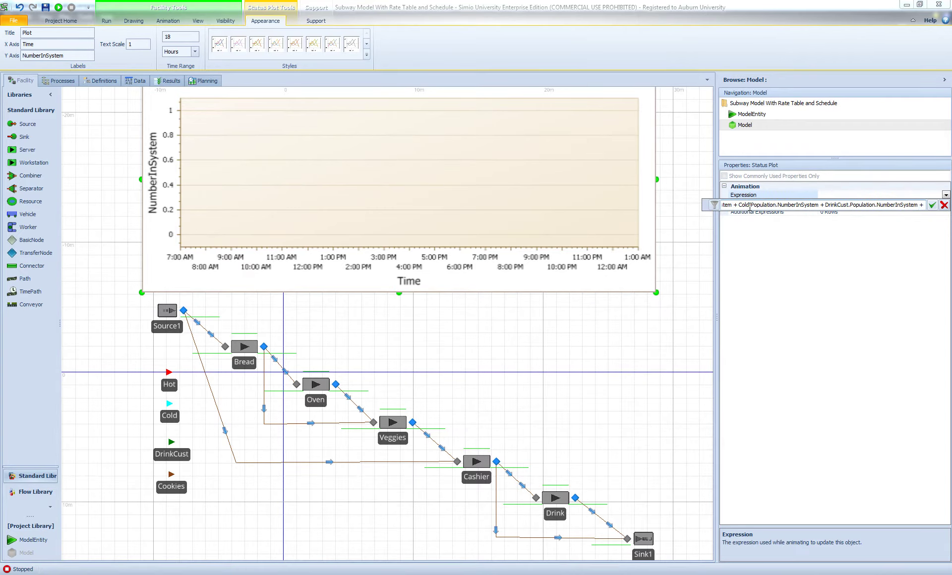
Add Cookies.Population.NumberInSystem as the final term of the status plot's expression and commit the expression
type(" Cookie")
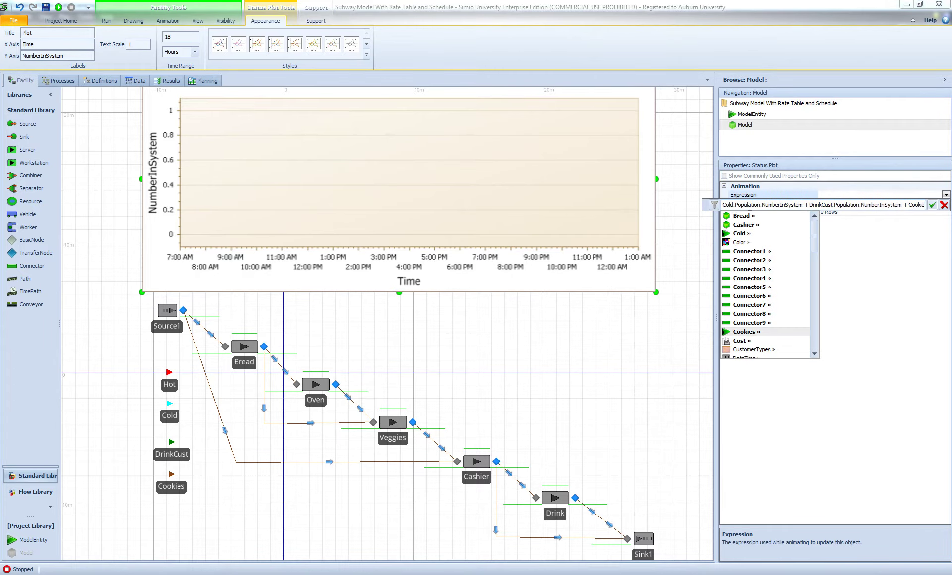
type("s.Population.Nu")
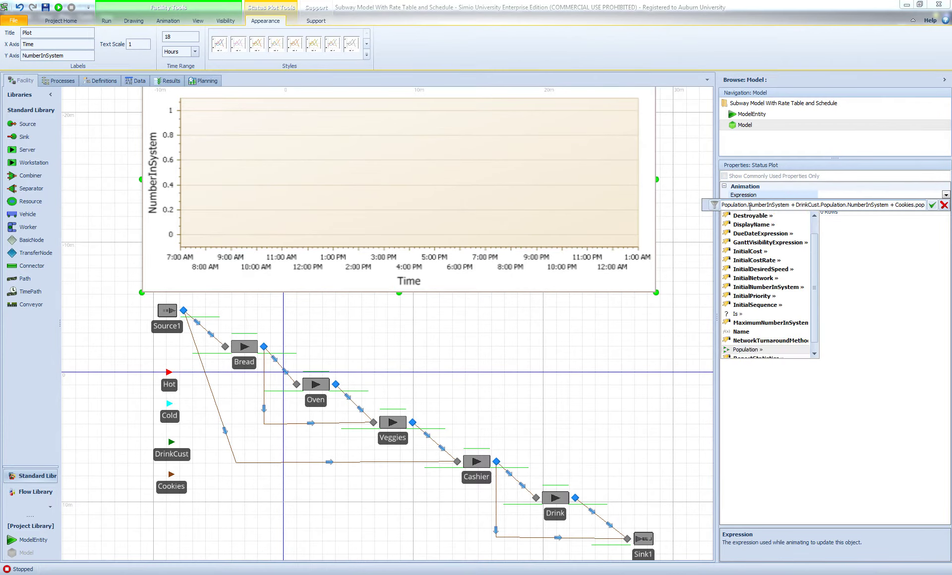
type("mberIn")
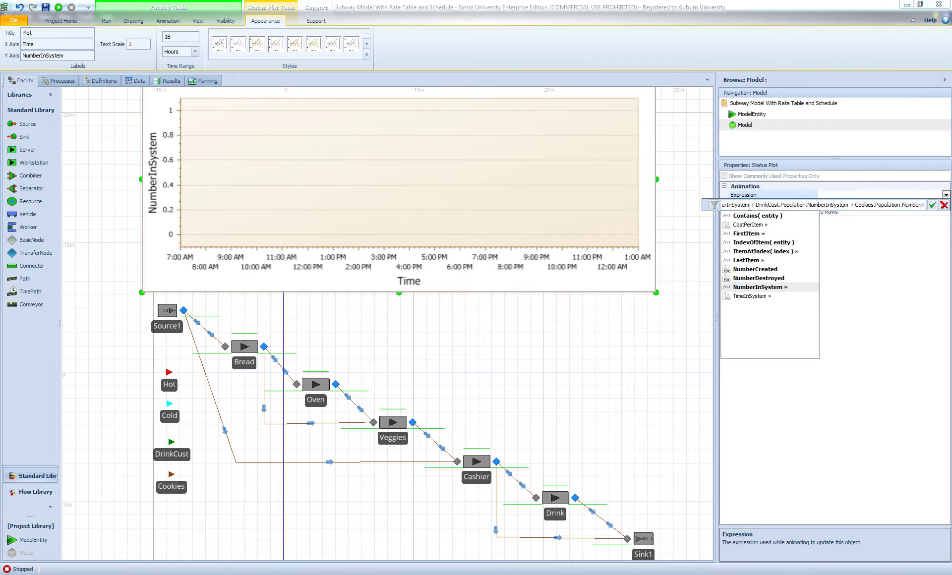
type("System.")
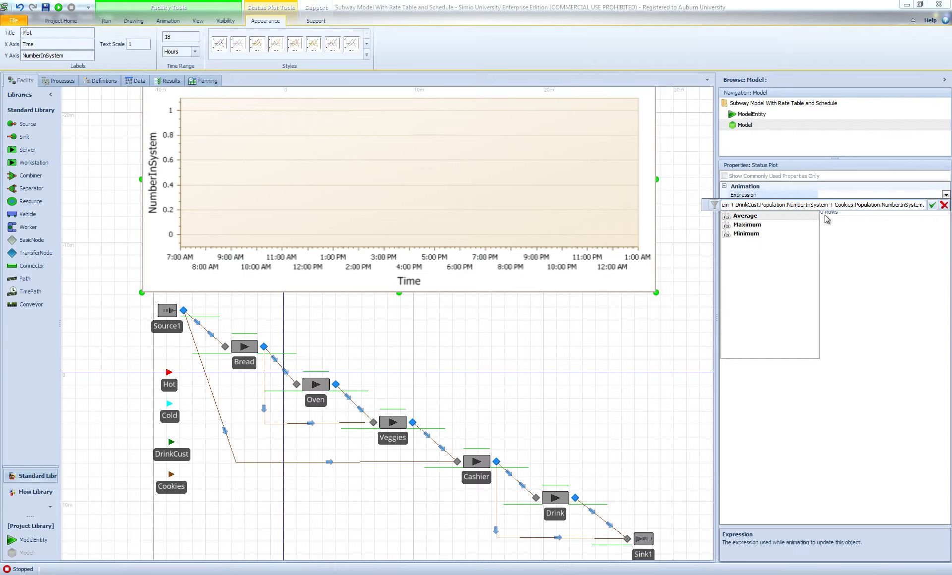
key("BackSpace")
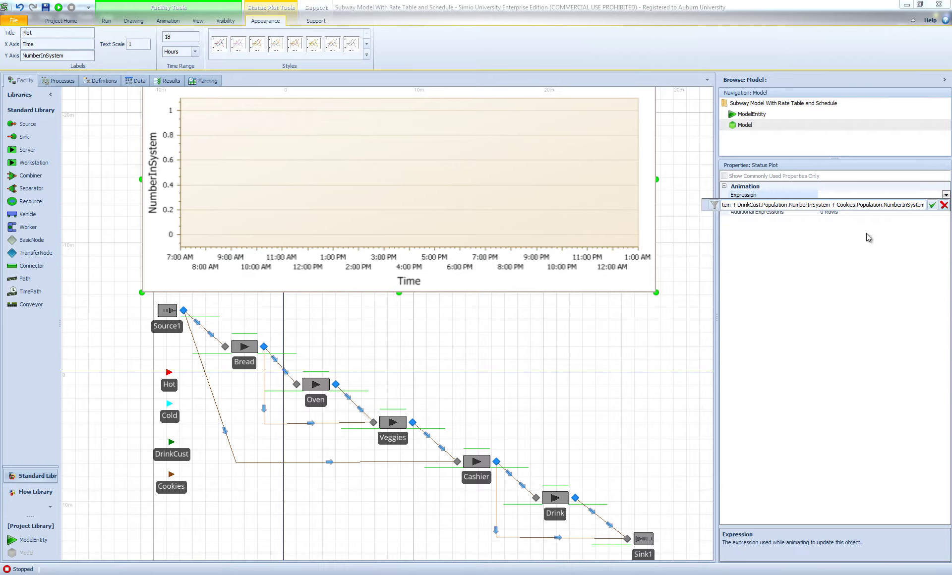
left_click(932, 205)
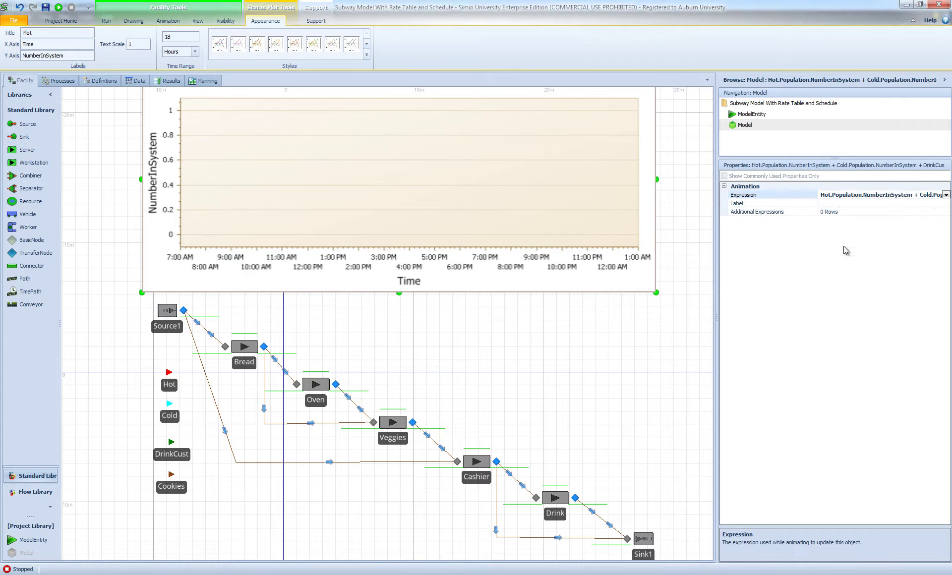
left_click(743, 196)
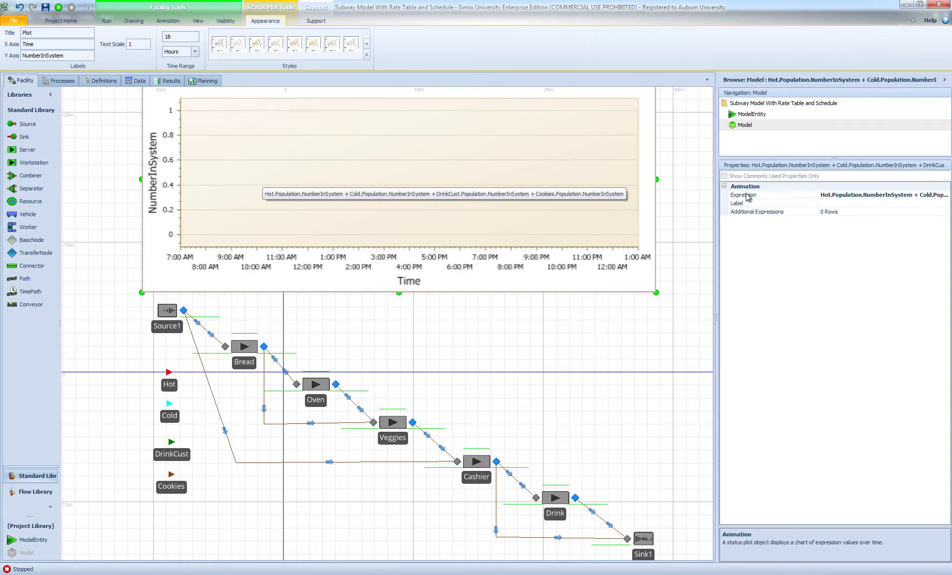
Set the run's specific ending time to 3/3/2015 1:00:00 AM and run the simulation to its end
left_click(107, 21)
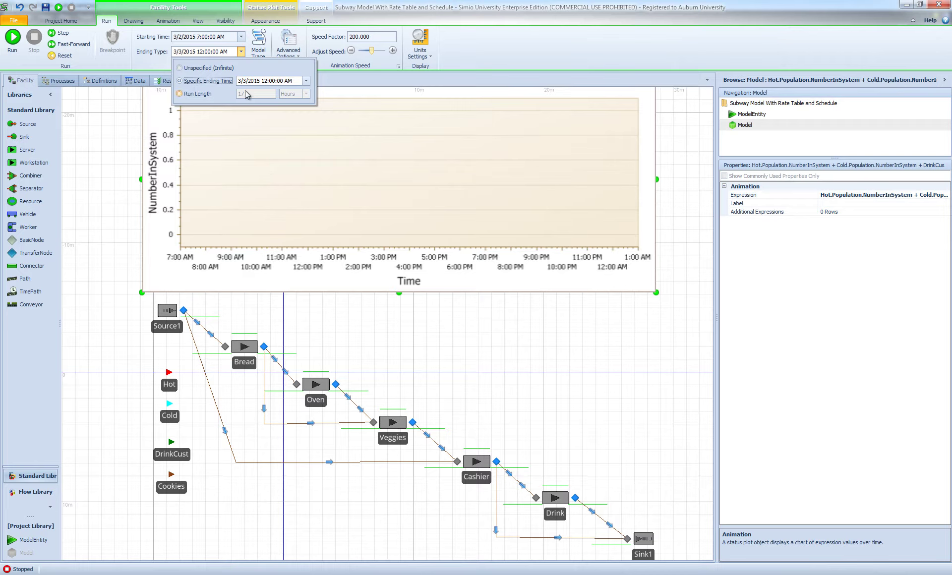
left_click(304, 82)
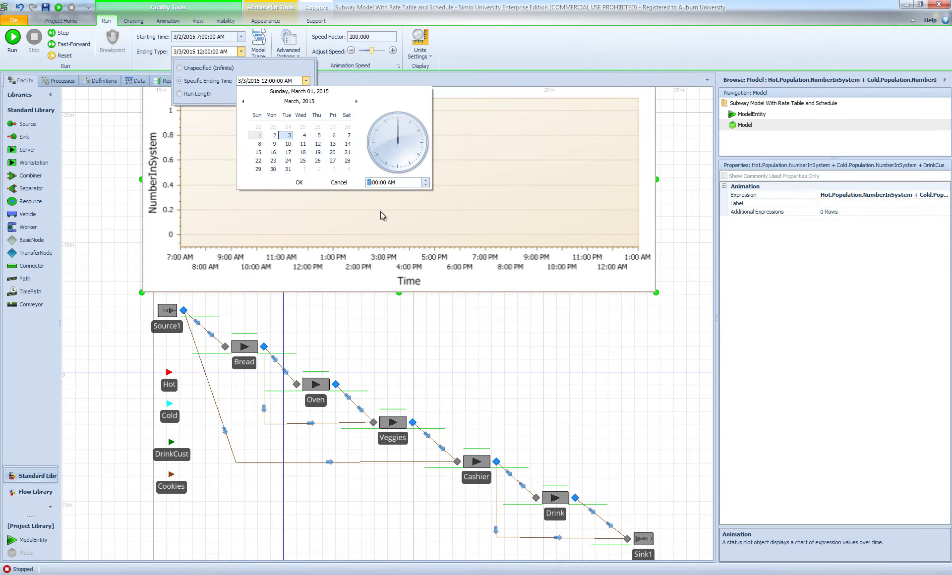
type("1")
left_click(299, 183)
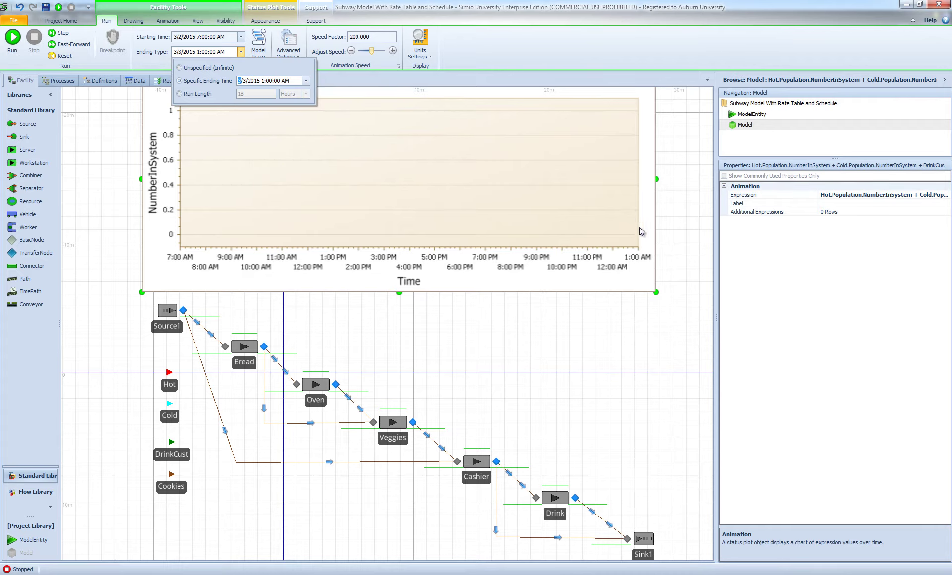
left_click(572, 320)
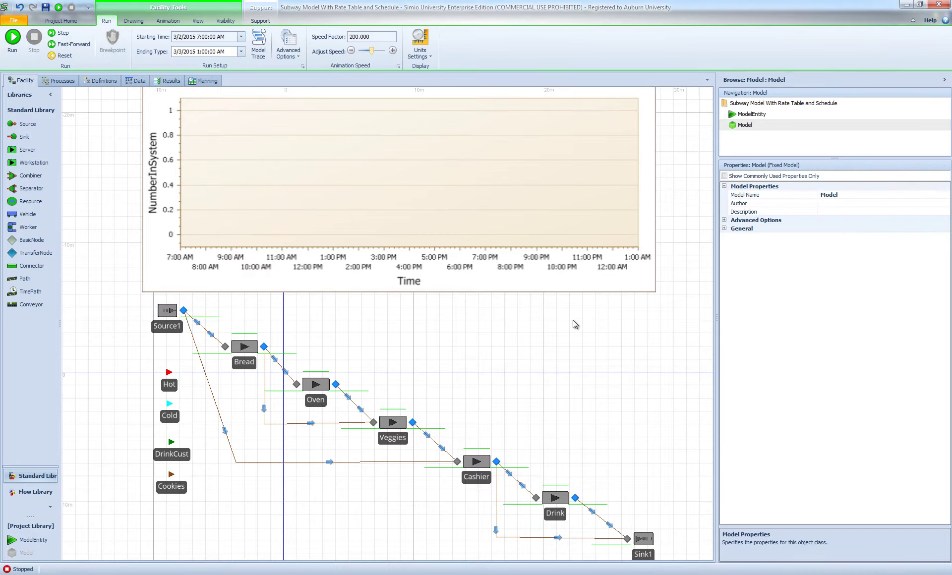
left_click(12, 37)
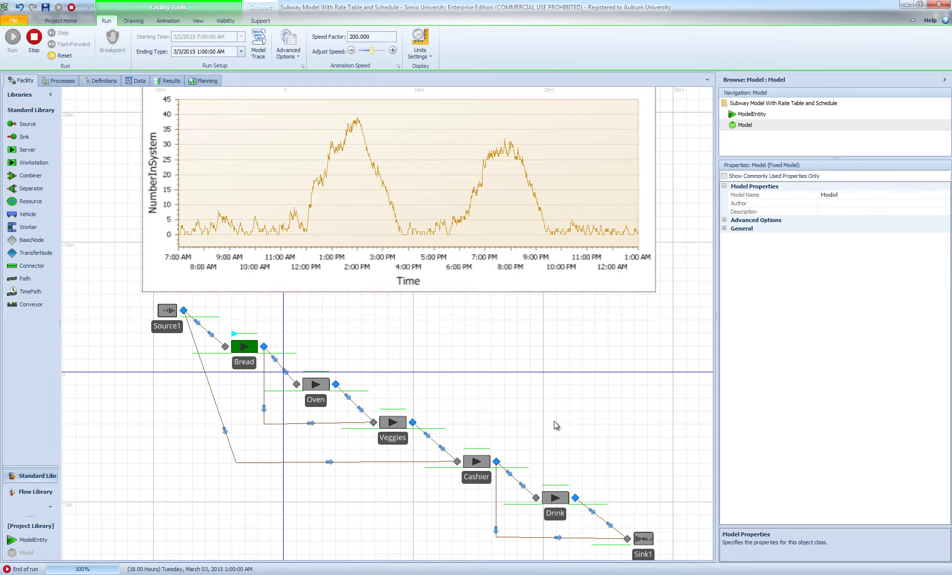
left_click(34, 38)
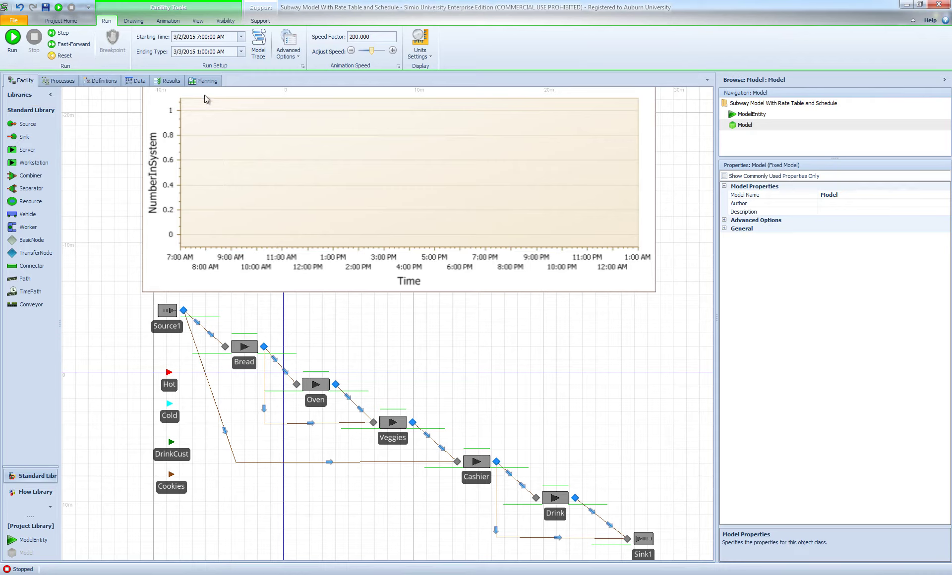
Set the run's ending type to Unspecified (Infinite)
left_click(241, 51)
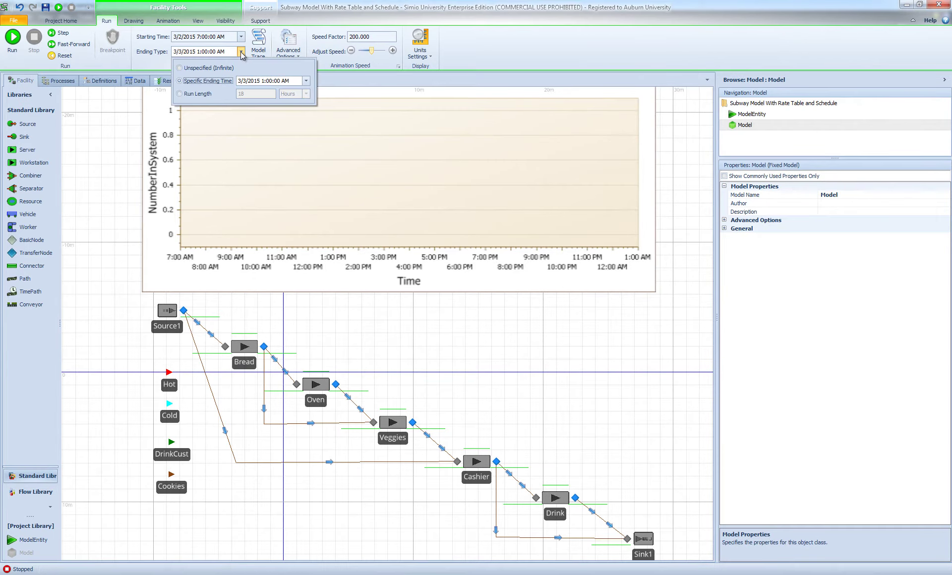
left_click(190, 70)
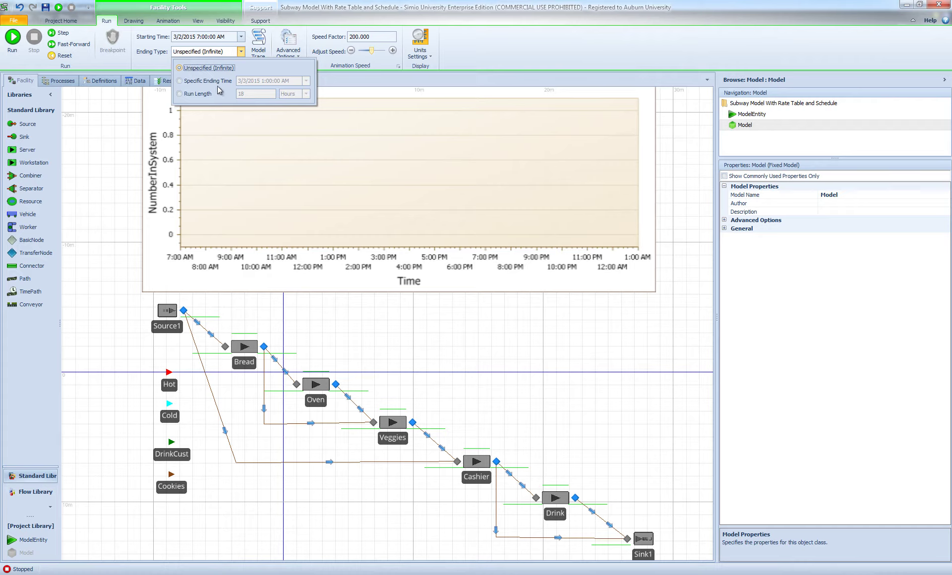
left_click(384, 335)
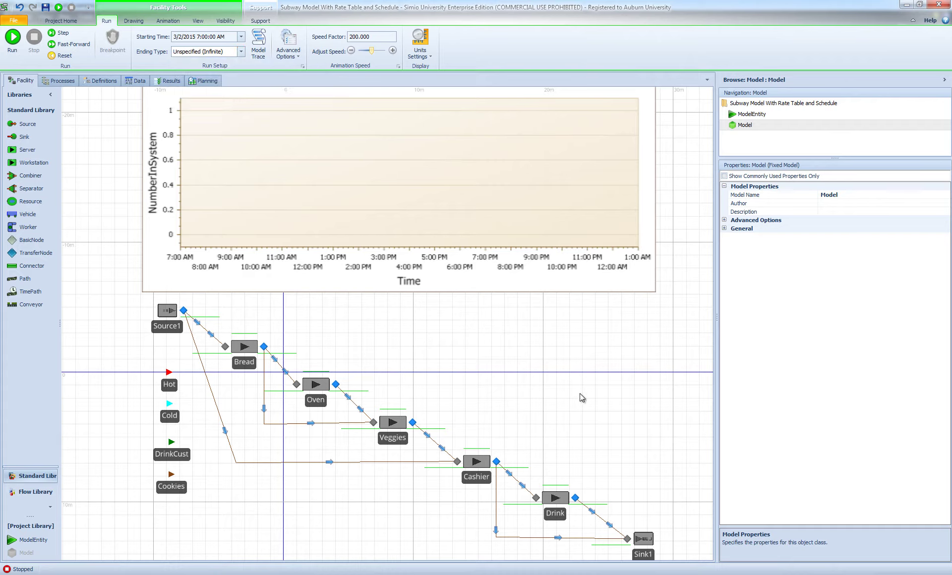
Set the Maximum Time stopping condition of Source1 to 18 hours
left_click(168, 311)
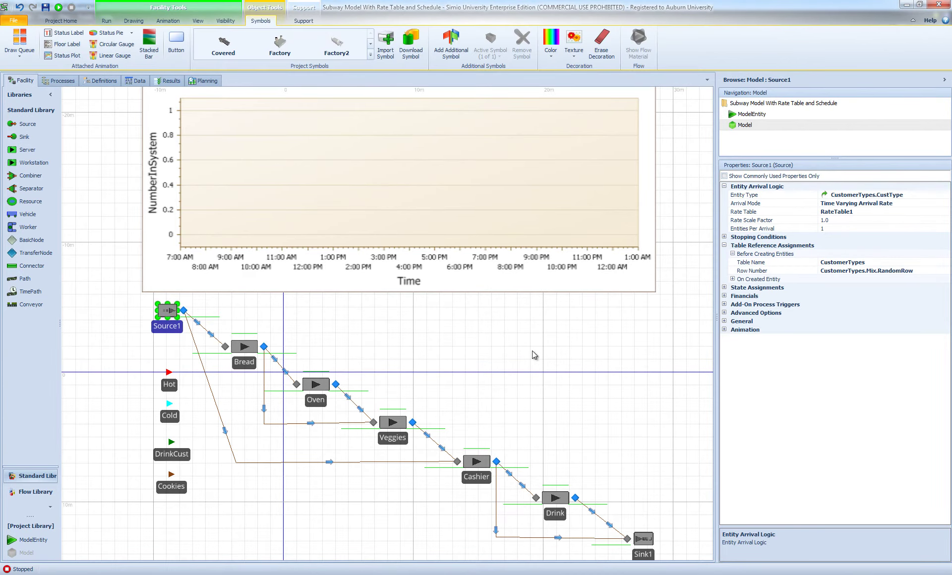
left_click(724, 237)
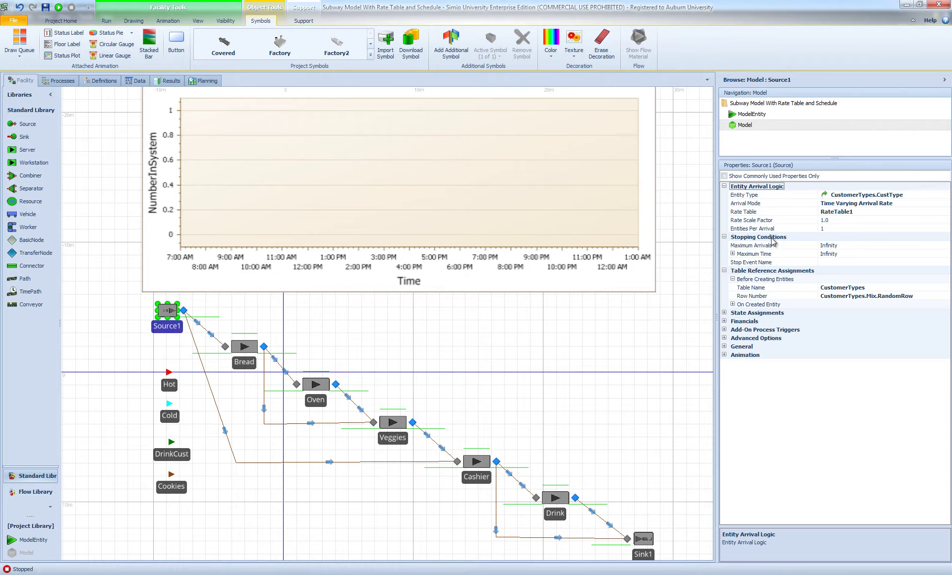
left_click(733, 253)
left_click(841, 253)
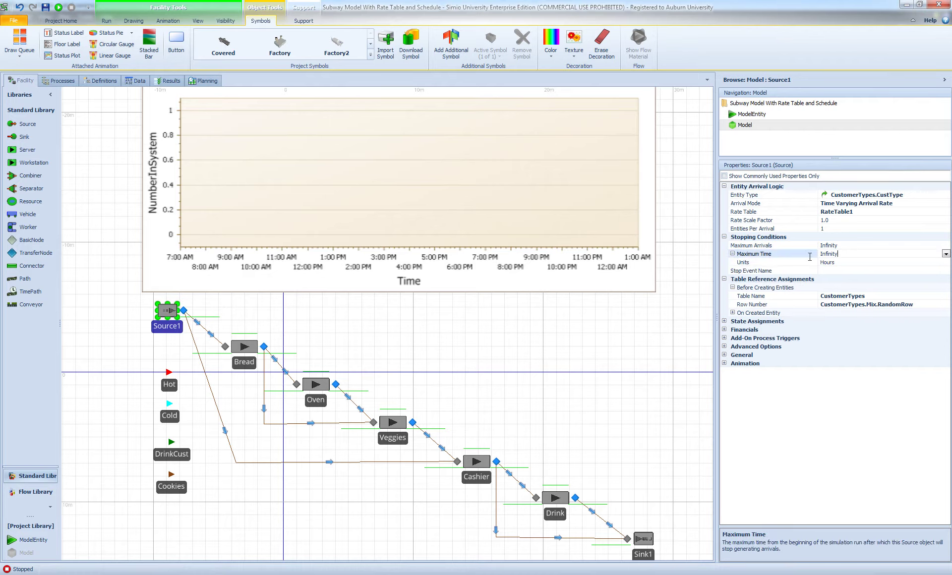
type("18")
Run the simulation and stretch the Bread server's input buffer queue to about 11 m during the run
left_click(106, 21)
left_click(13, 37)
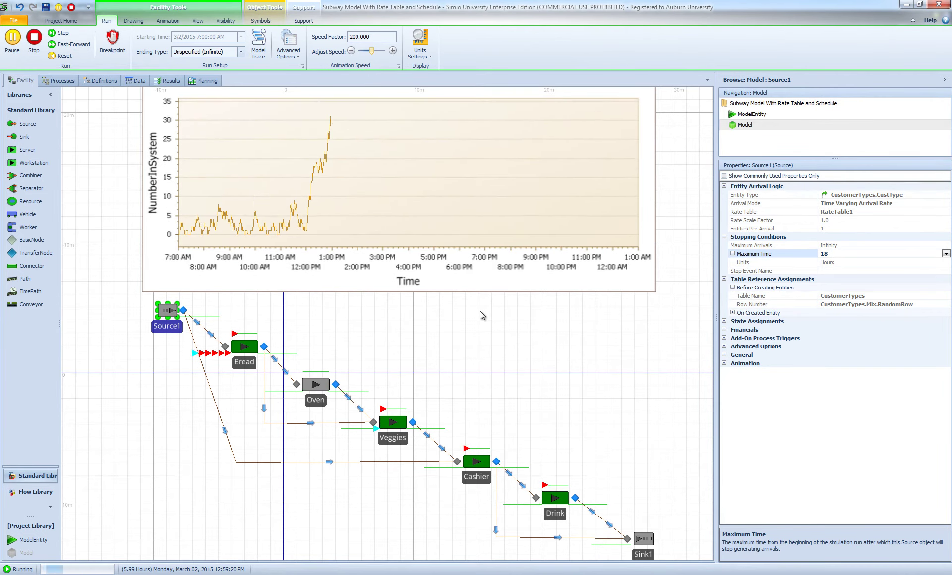
left_click(193, 354)
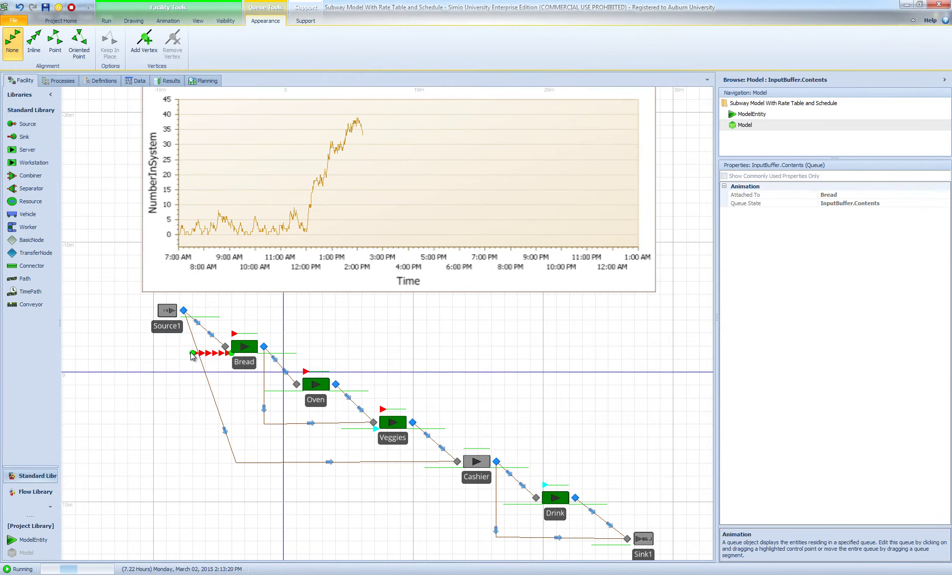
left_click_drag(192, 354, 93, 384)
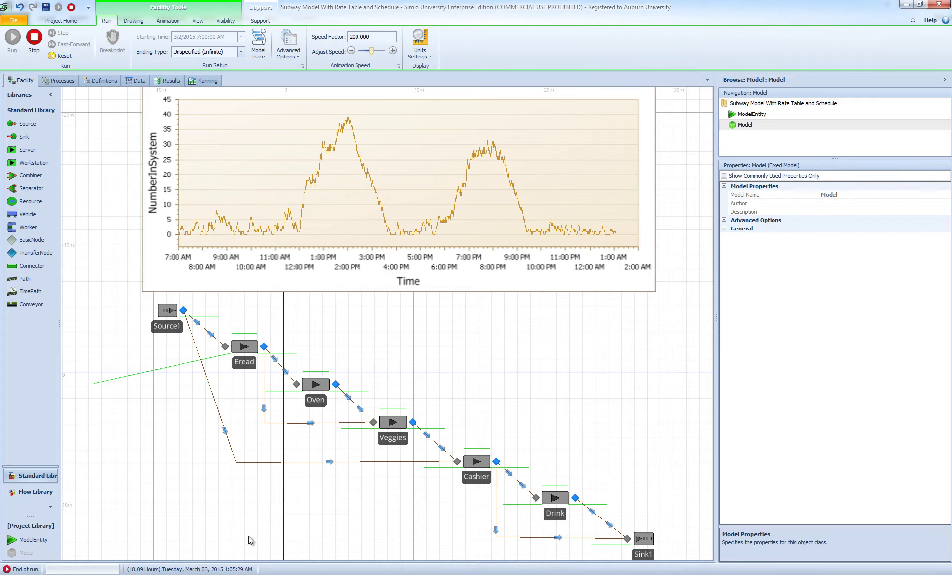
Switch to the Non-stationary Arrival workbook in Excel, compare its hourly arrival rate chart with the status plot, and return to Simio
key("alt+Tab")
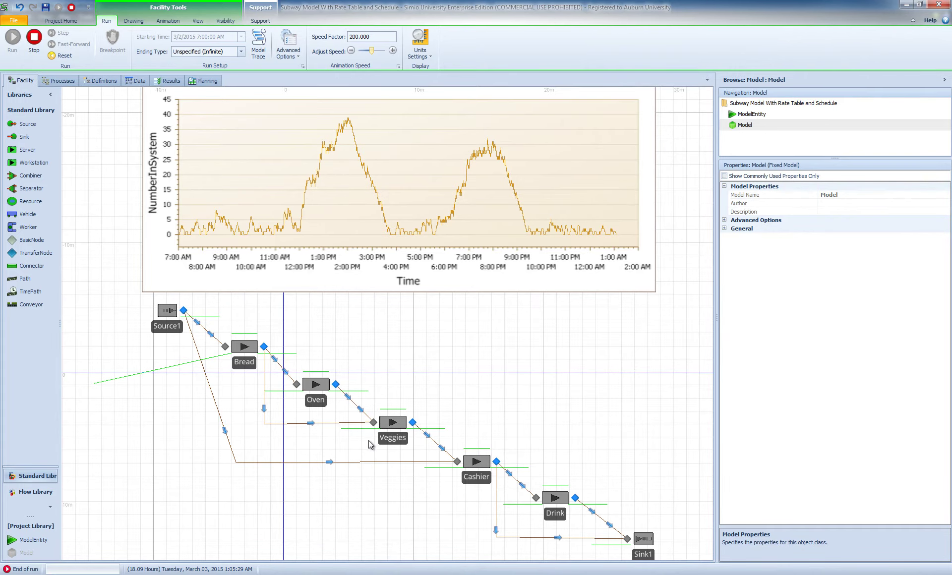
mouse_move(258, 557)
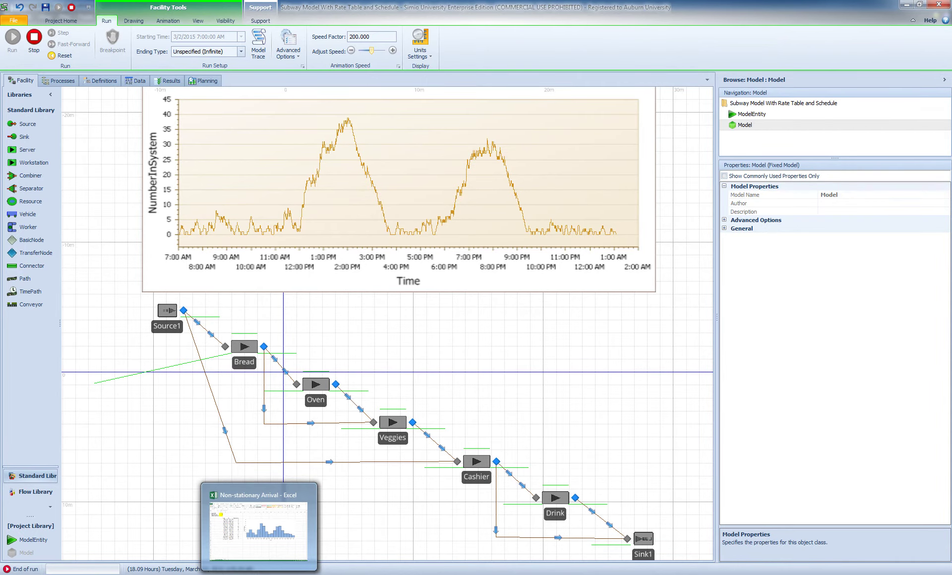
left_click(256, 558)
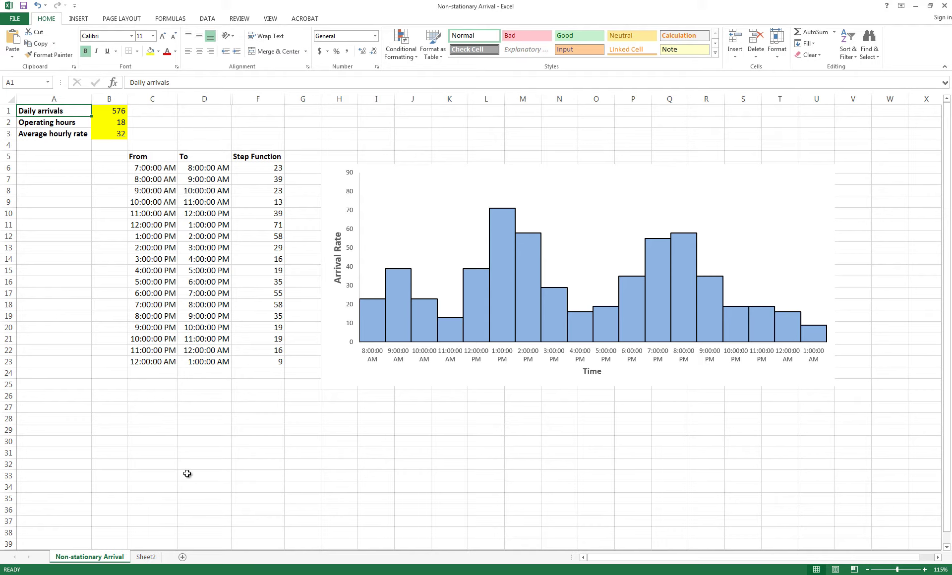
mouse_move(259, 574)
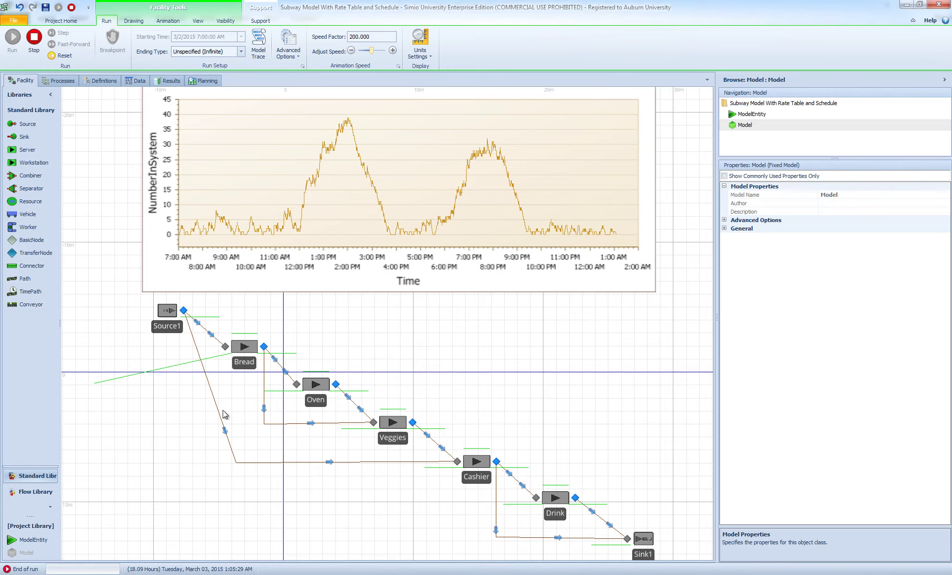
left_click(193, 574)
Stop the finished run and show the work periods of the StandardDay day pattern in the model's schedules
left_click(33, 39)
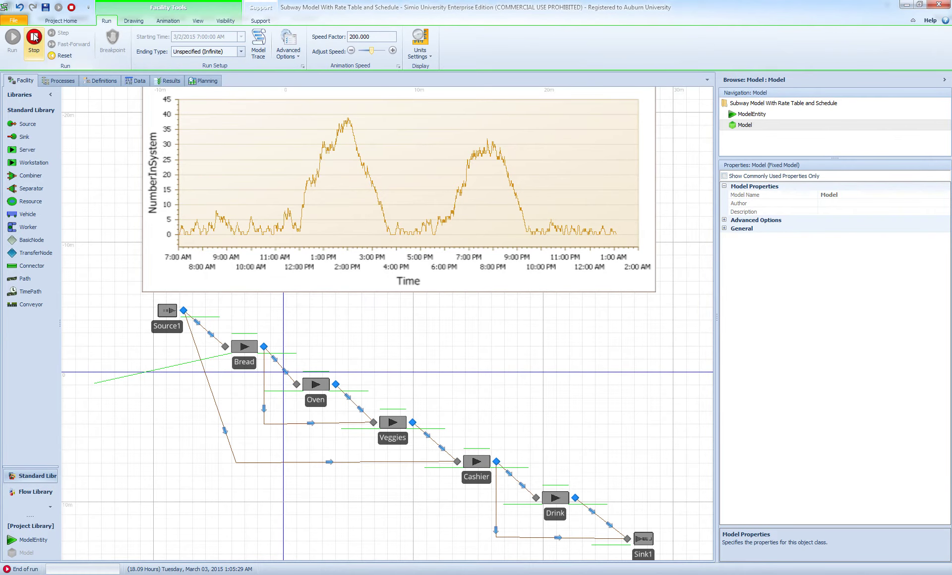
left_click(136, 80)
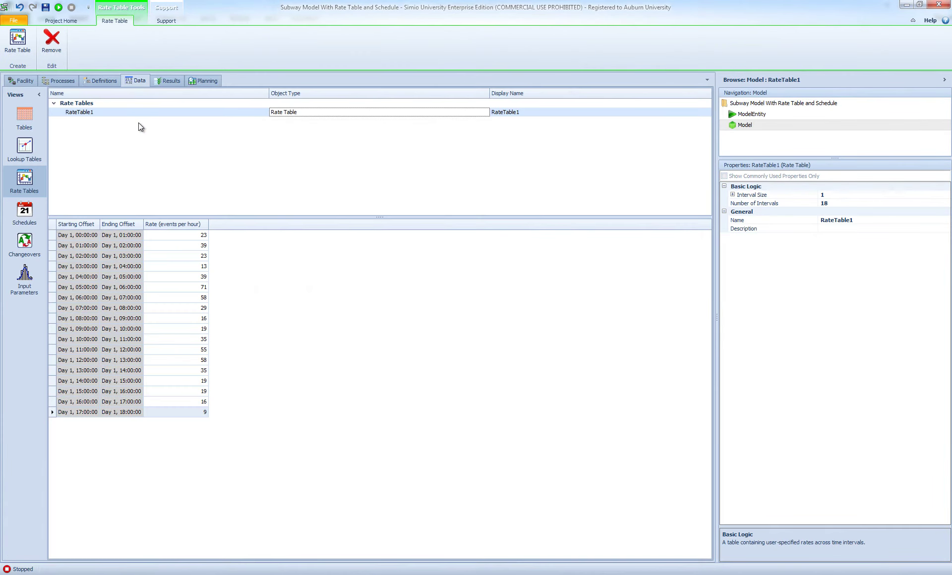
left_click(29, 214)
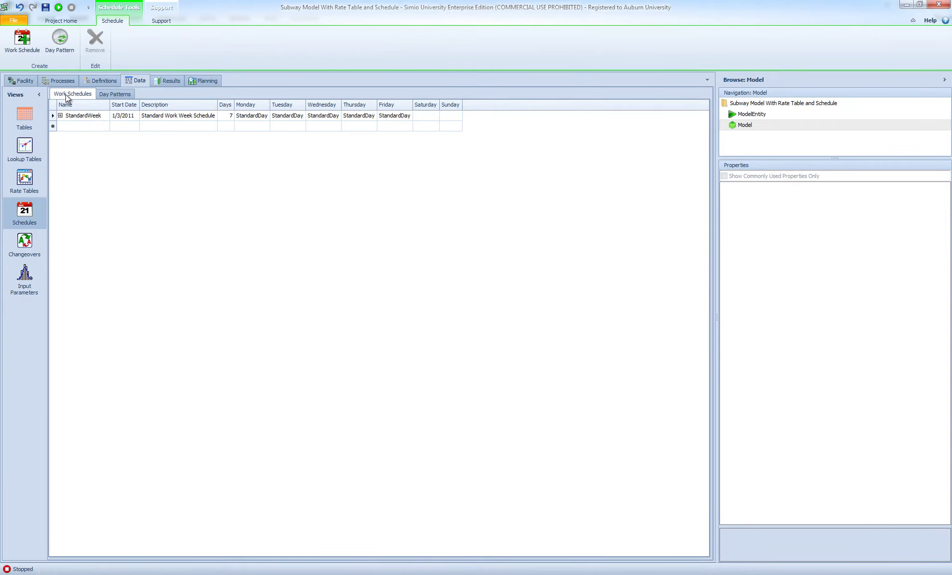
left_click(107, 95)
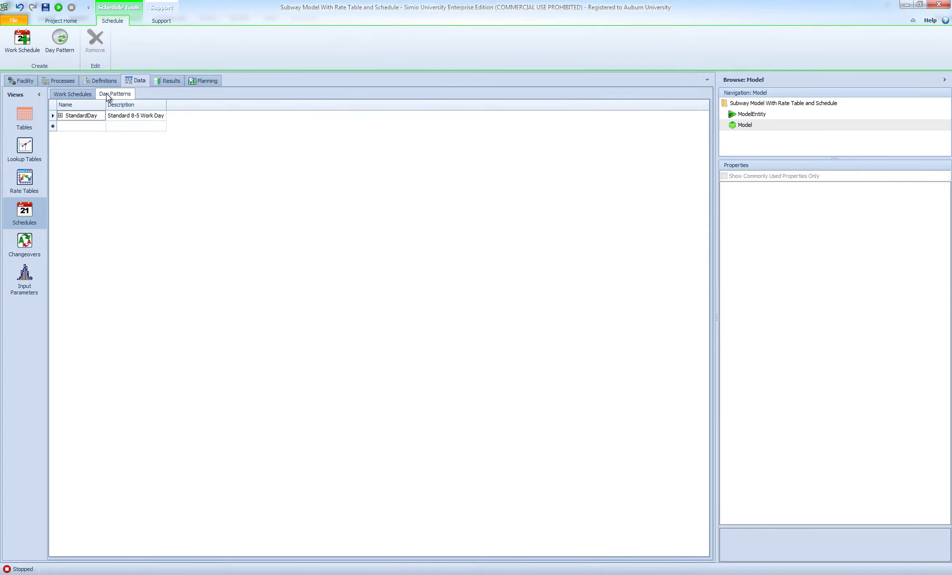
left_click(60, 116)
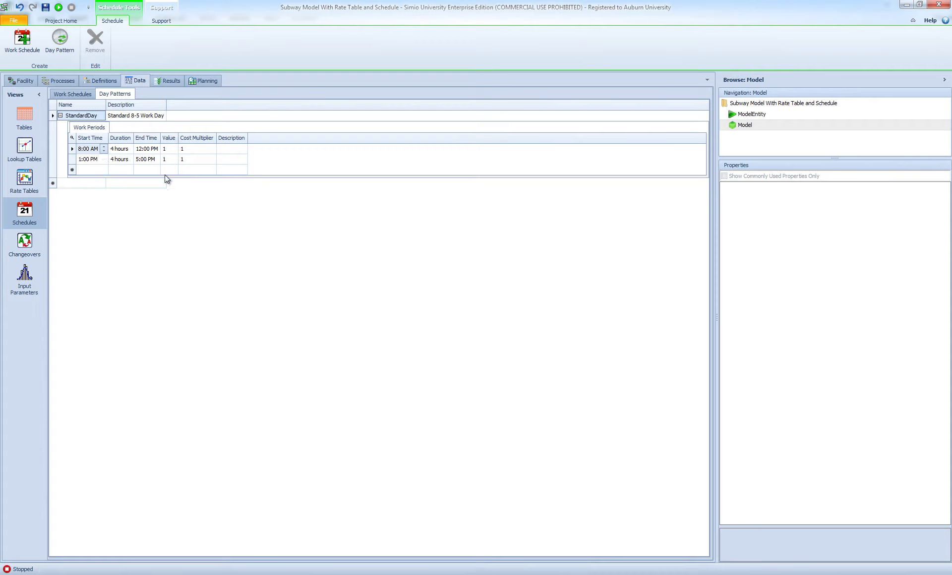
Set the start time of StandardDay's first work period to 7:00 AM
left_click(104, 152)
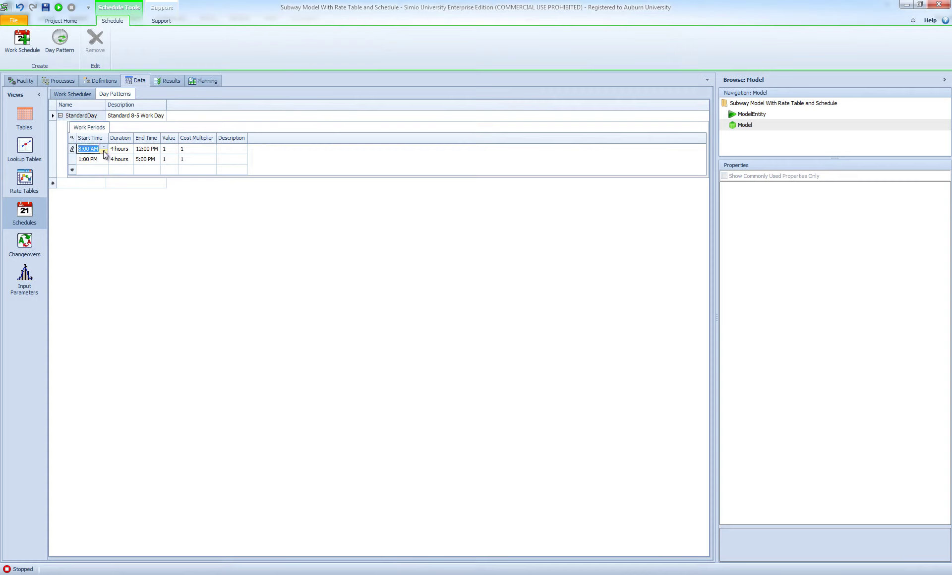
left_click(105, 152)
left_click(159, 183)
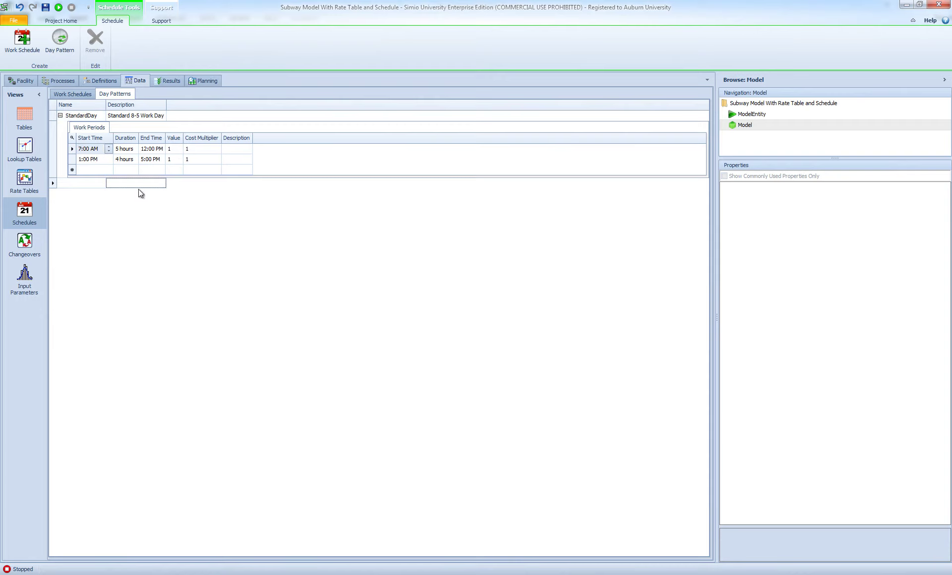
Change StandardDay's second work period to run from 12:00 PM to 2:00 PM with a value of 2
left_click(110, 163)
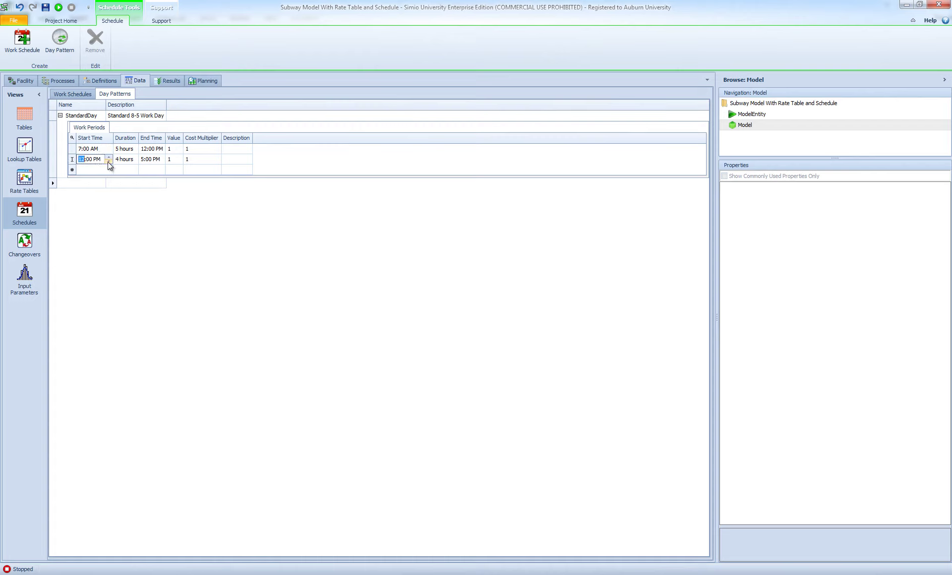
left_click(164, 160)
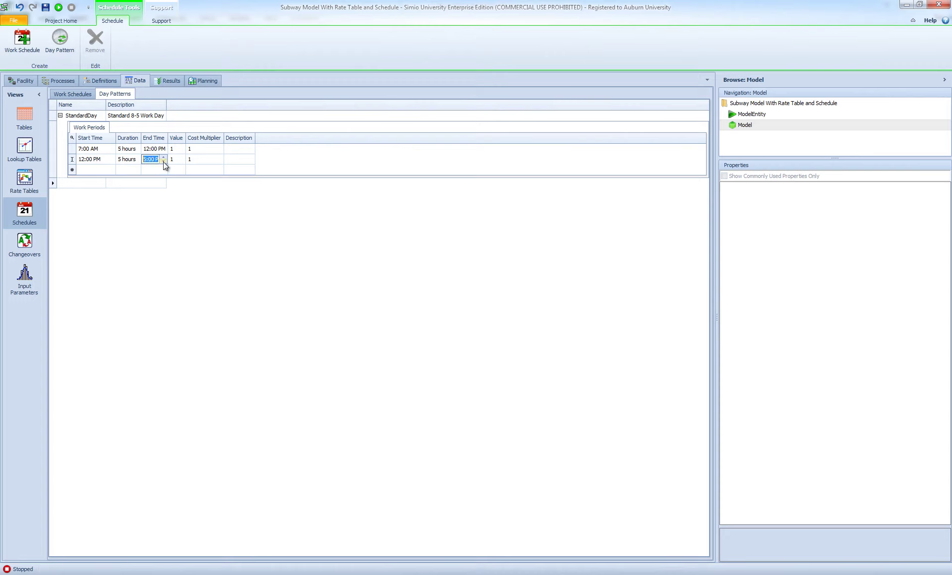
left_click(163, 161)
left_click(210, 269)
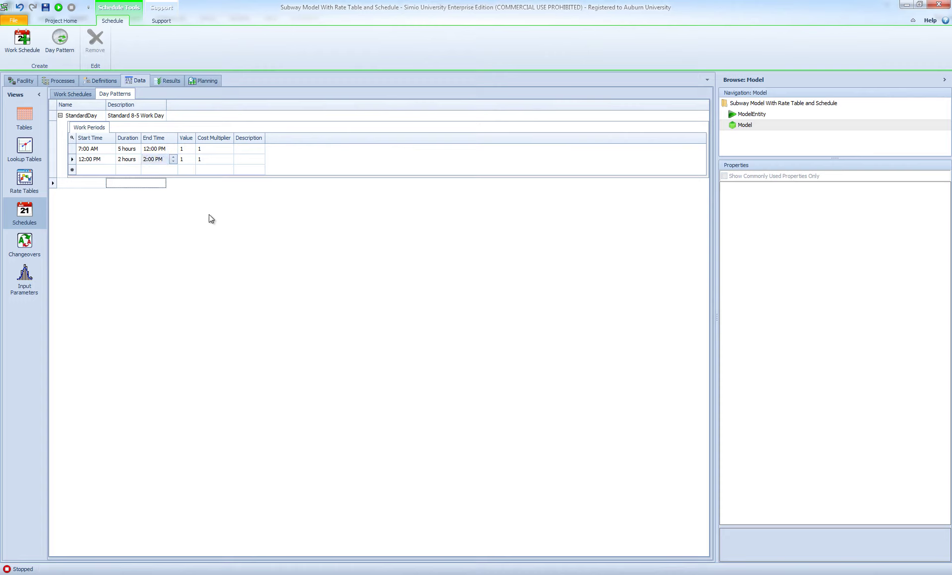
left_click(184, 159)
type("2")
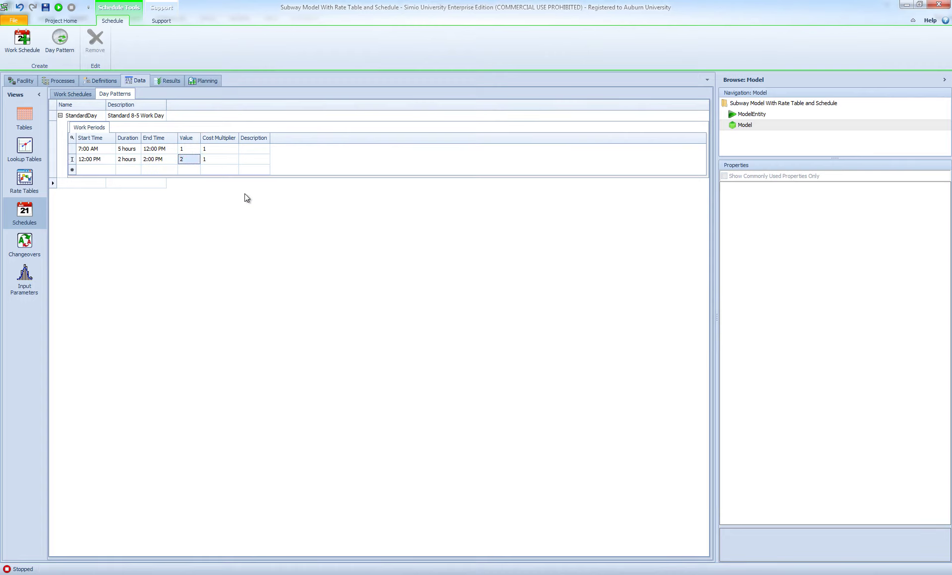
Add a third work period to StandardDay from 2:00 PM to 6:00 PM with a value of 1
left_click(104, 169)
left_click(111, 170)
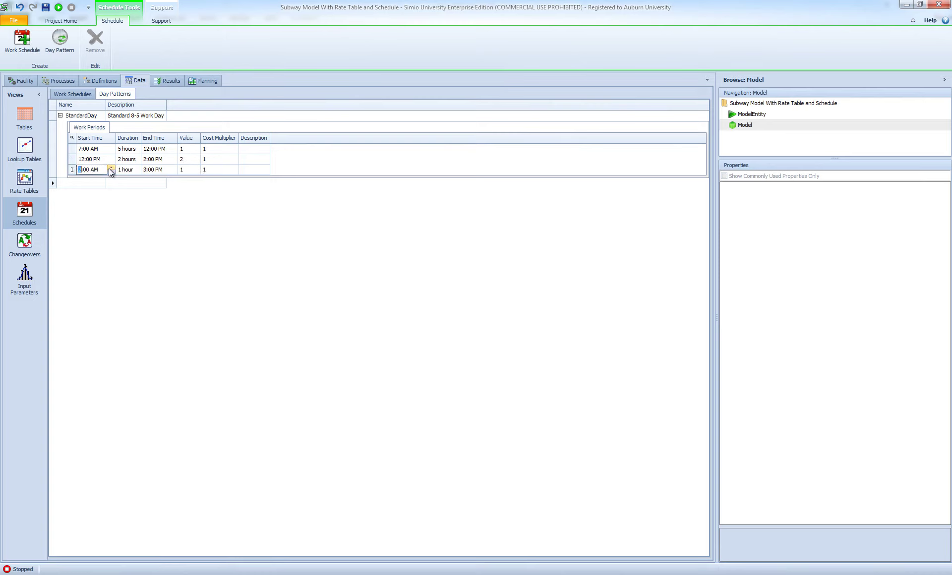
left_click(93, 170)
left_click(164, 170)
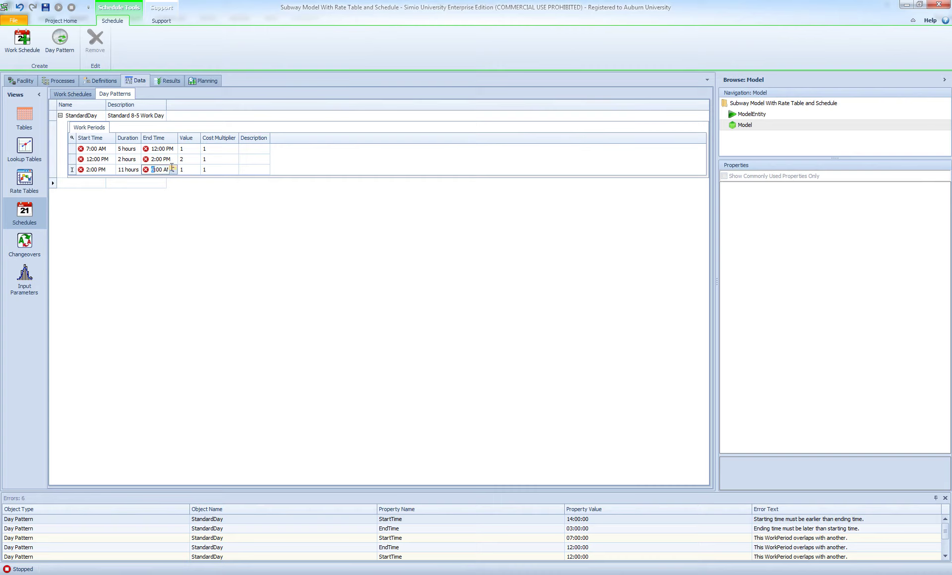
left_click(167, 170)
left_click(186, 167)
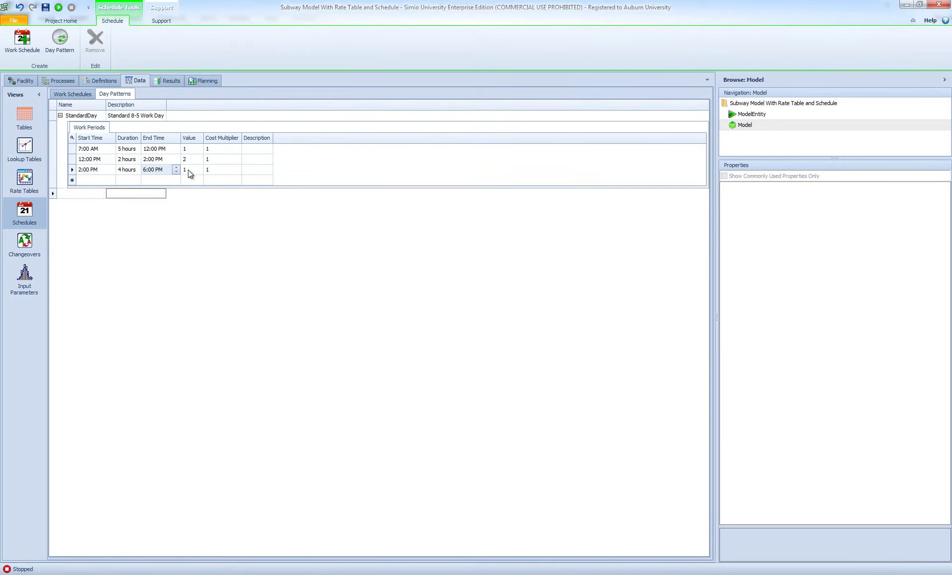
Add a fourth work period to StandardDay from 6:00 PM to 8:00 PM with a value of 2
left_click(112, 180)
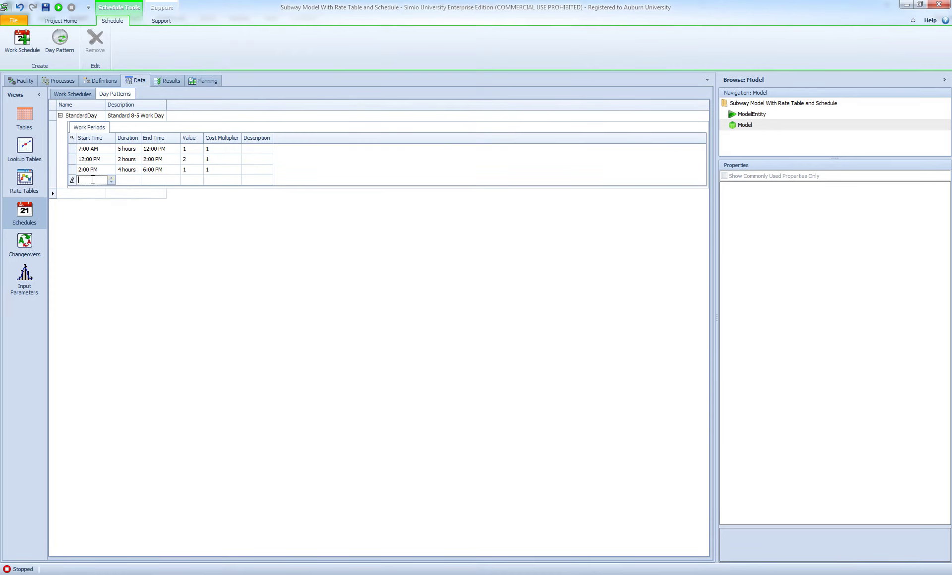
type("6:00 PM")
left_click(92, 180)
left_click(148, 180)
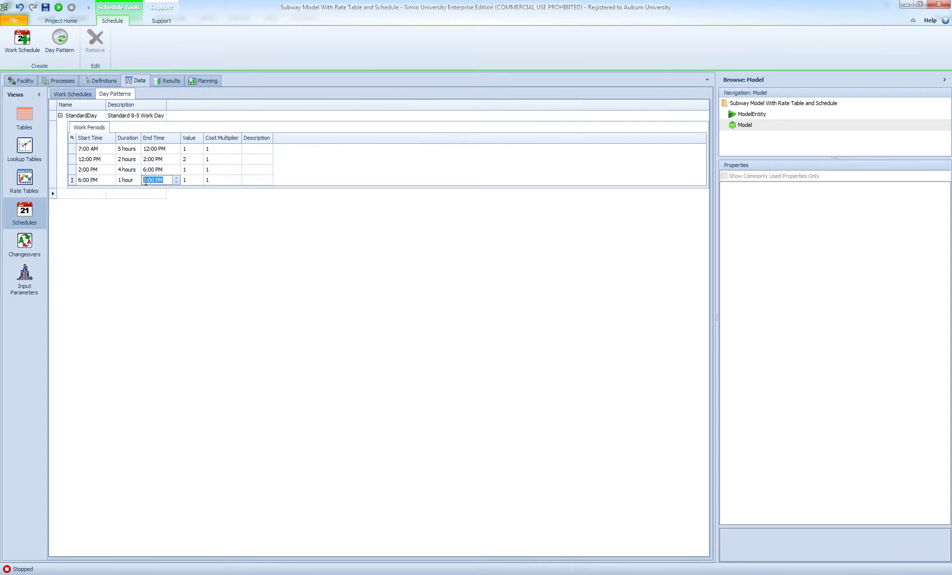
left_click(177, 178)
left_click(192, 181)
type("2")
key("Tab")
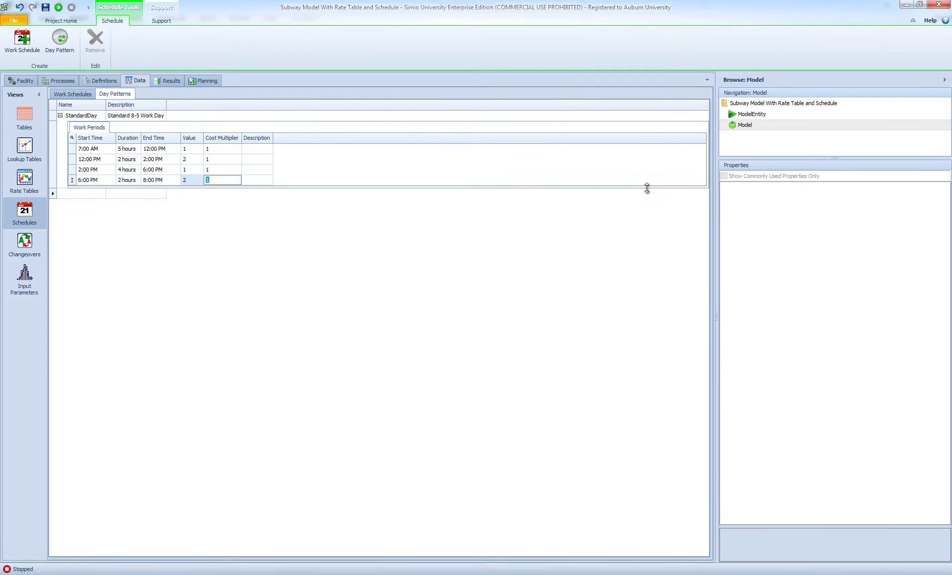
key("Tab")
key("Tab")
Add a fifth work period to StandardDay from 8:00 PM to 12:00 AM with a value of 1
left_click(102, 189)
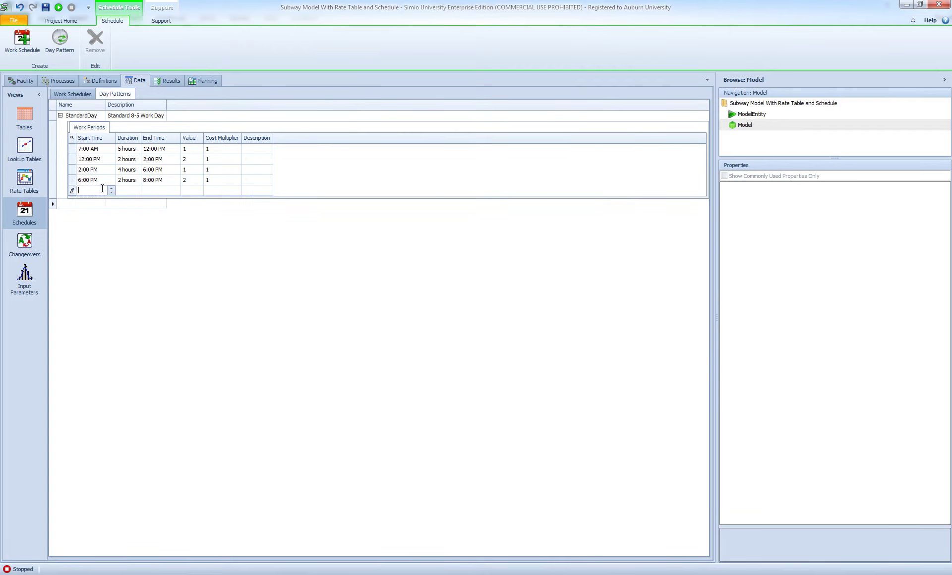
type("8:00 PM")
left_click(94, 192)
left_click(160, 195)
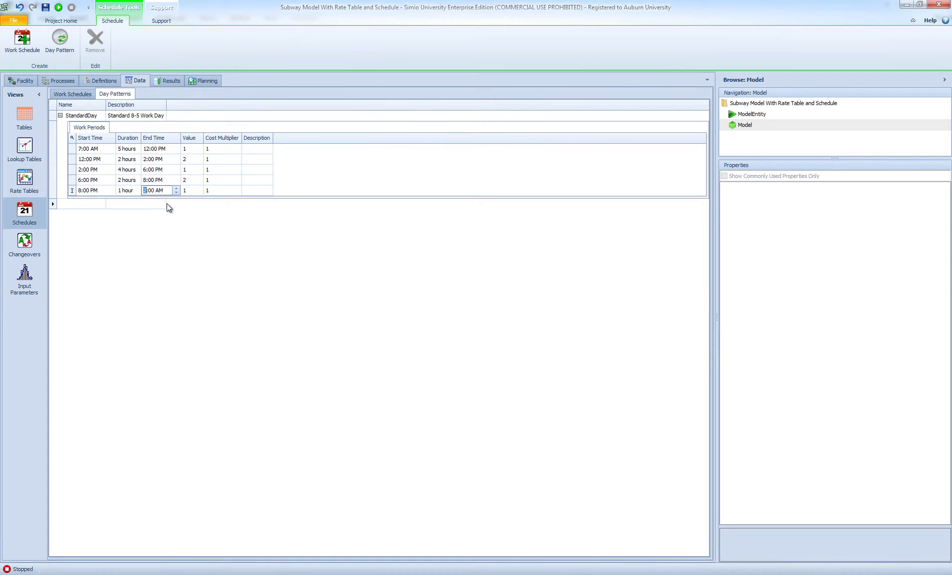
left_click(165, 204)
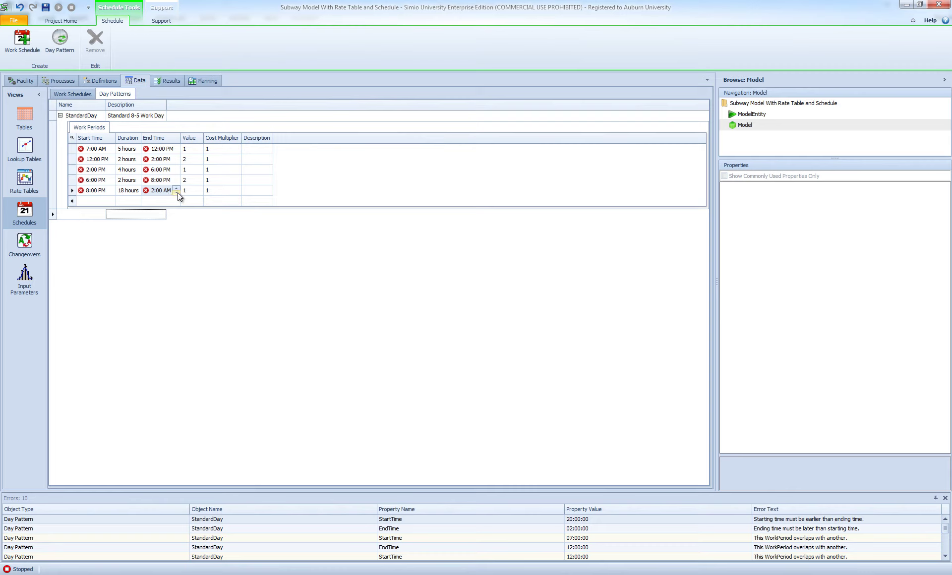
mouse_move(156, 195)
left_click(177, 188)
left_click(177, 193)
left_click(177, 193)
left_click(198, 277)
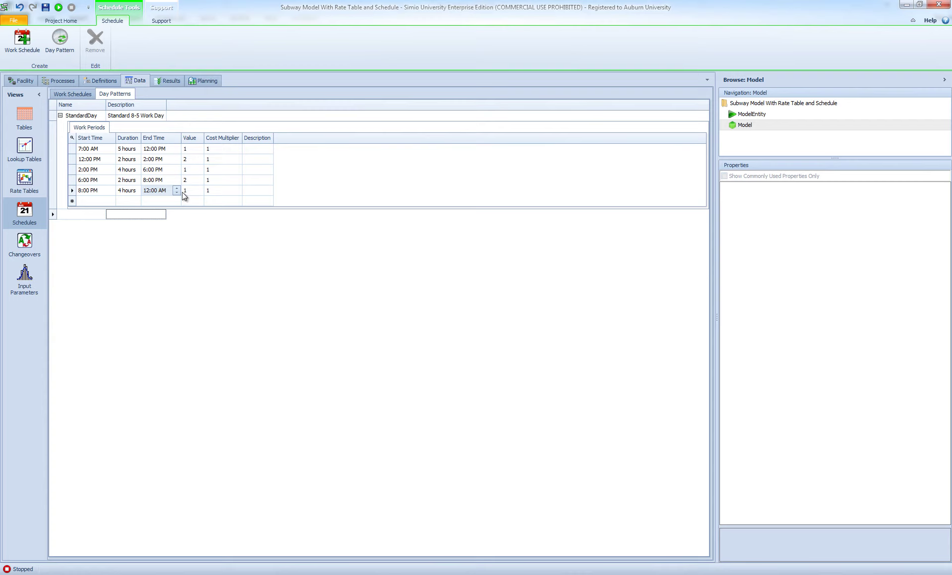
Add a work period to StandardDay from 12:00 AM to 2:00 AM with a value of 1
left_click(73, 203)
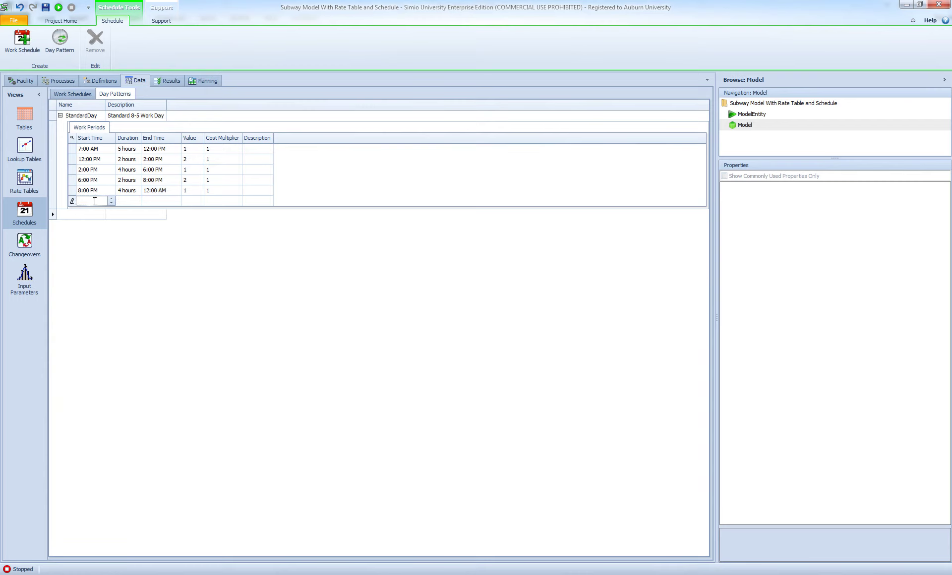
type("12:00 AM")
left_click(188, 202)
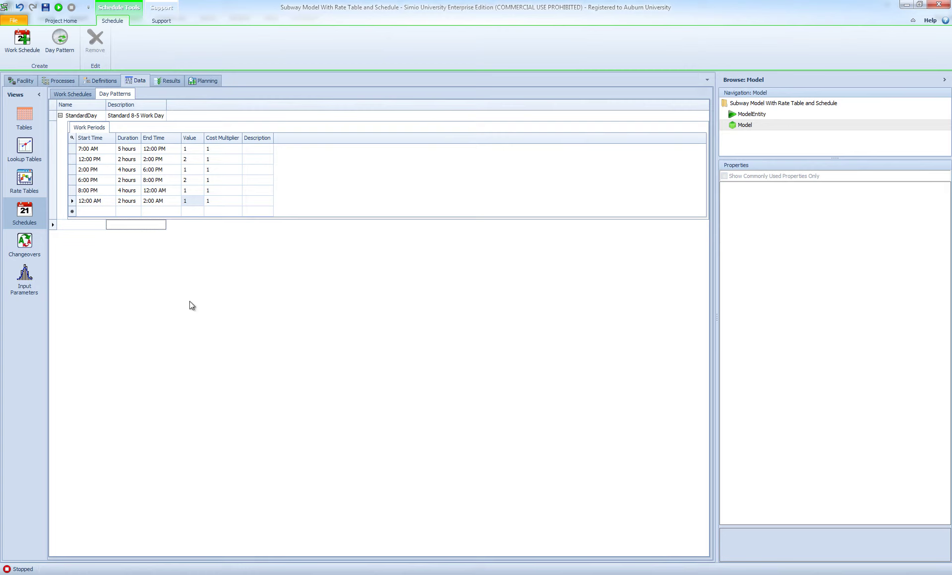
Set the capacity type of the Bread and Veggies servers to WorkSchedule, using the StandardWeek schedule
left_click(20, 83)
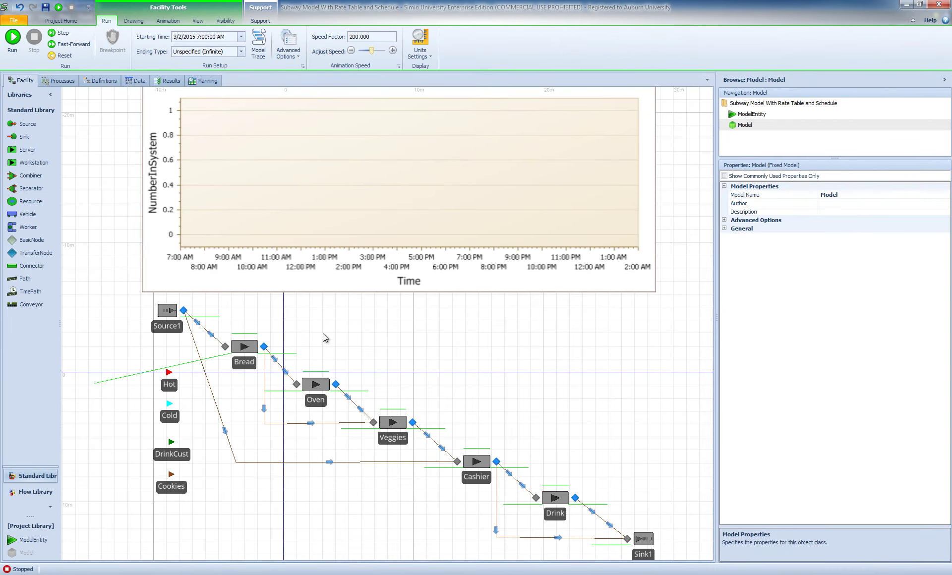
left_click(244, 348)
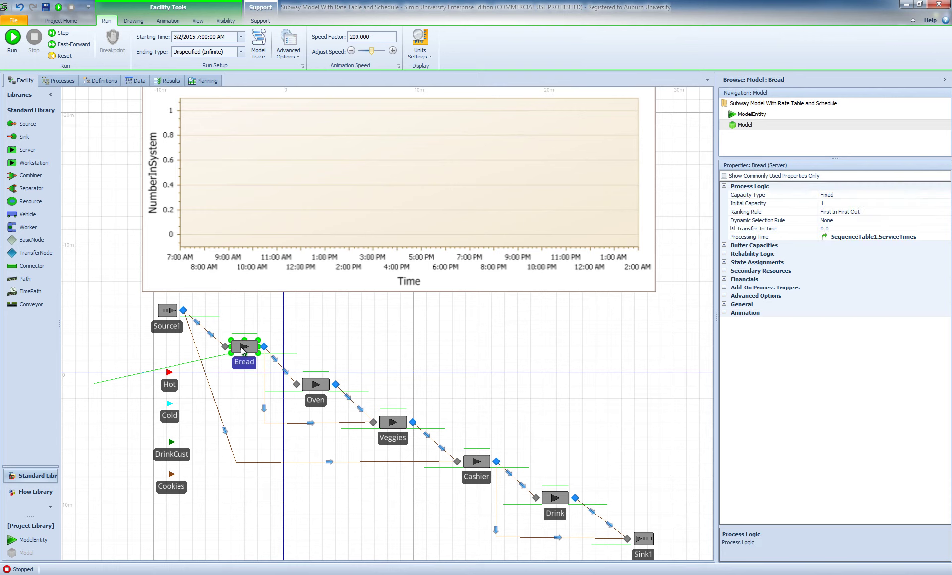
left_click(391, 426, "ctrl")
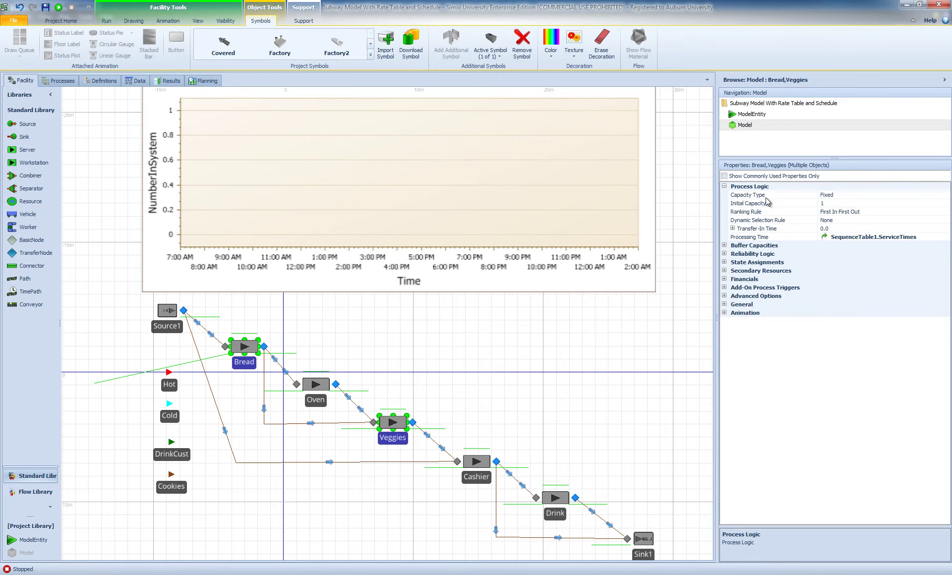
left_click(943, 196)
left_click(945, 195)
left_click(849, 212)
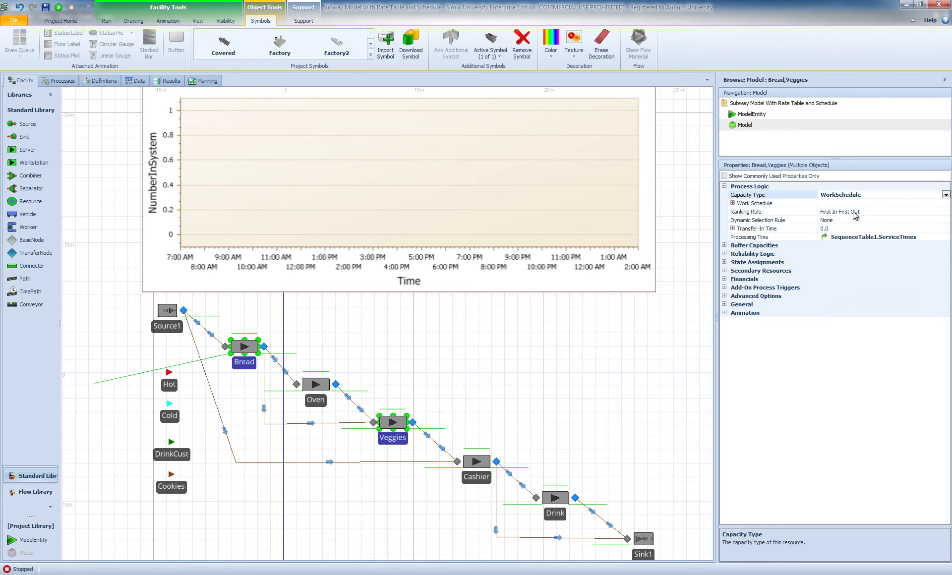
key("Tab")
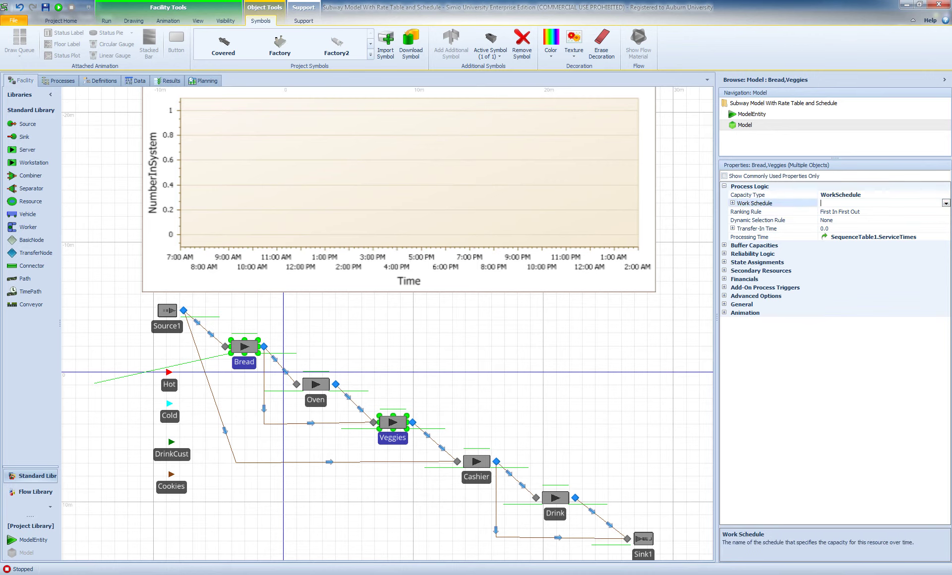
left_click(945, 203)
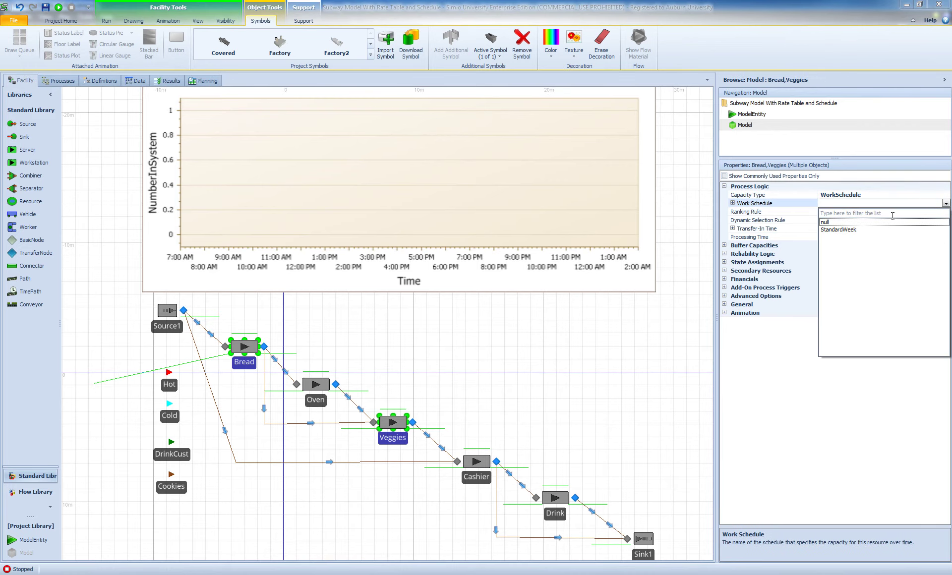
left_click(841, 230)
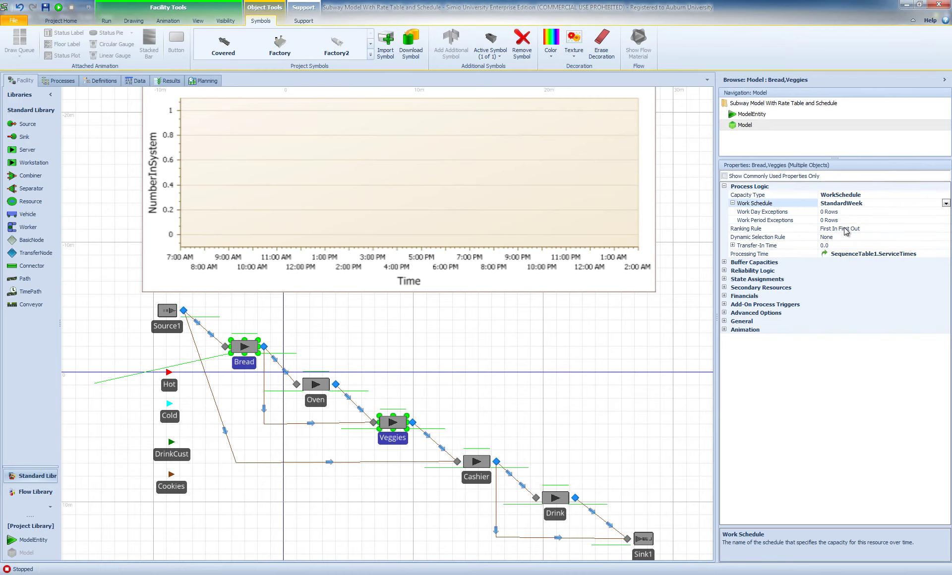
Check which day patterns the StandardWeek work schedule assigns to each weekday, and return to the facility model
left_click(129, 81)
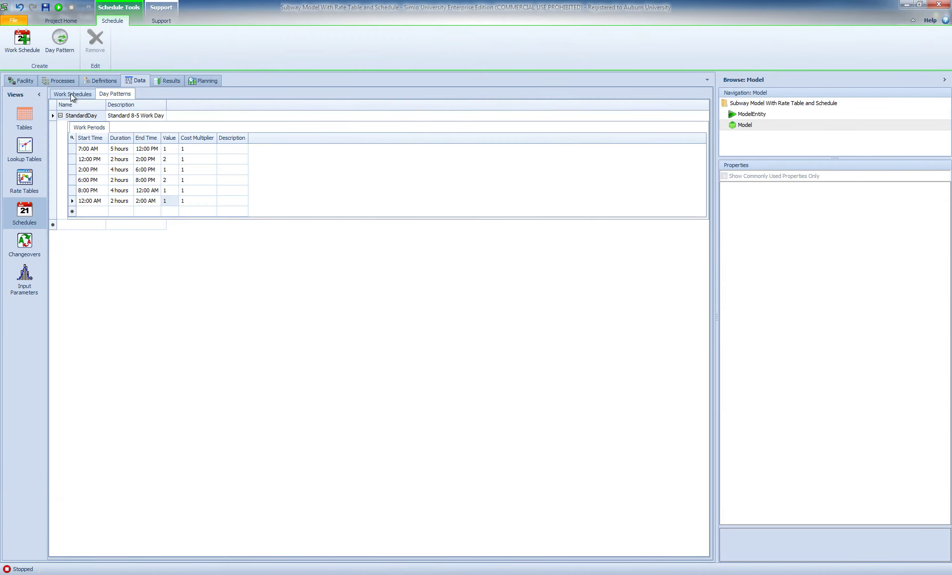
left_click(86, 96)
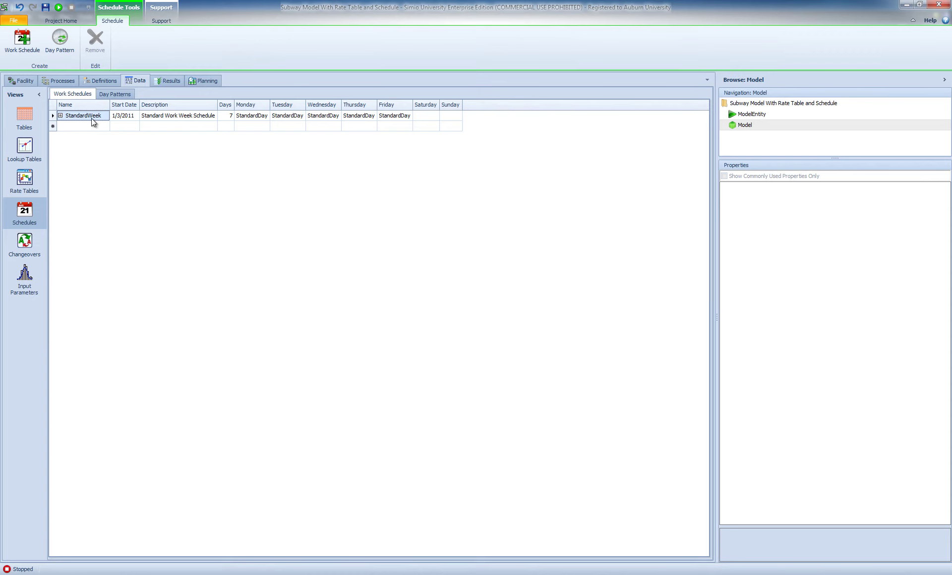
left_click(23, 82)
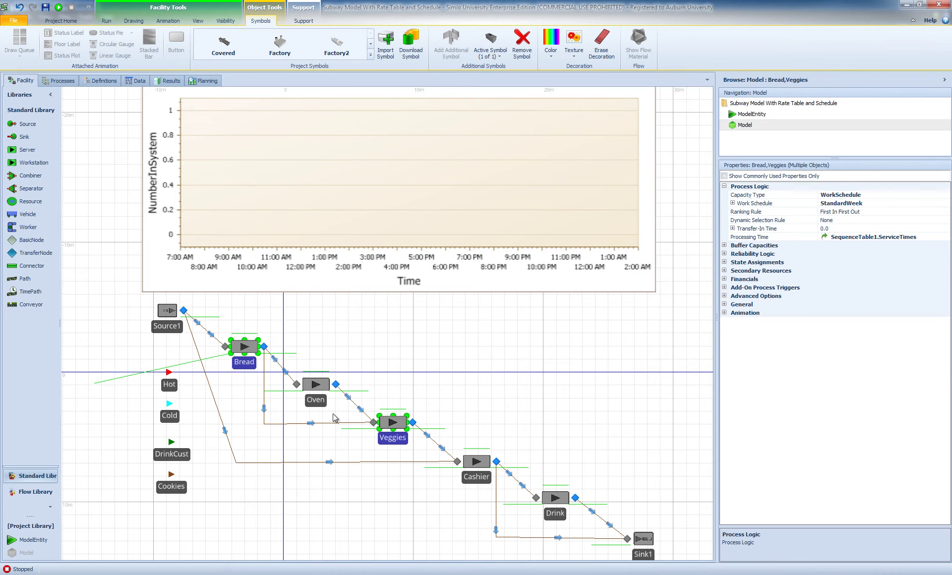
Run the simulation with the work schedules applied to Bread and Veggies
left_click(456, 376)
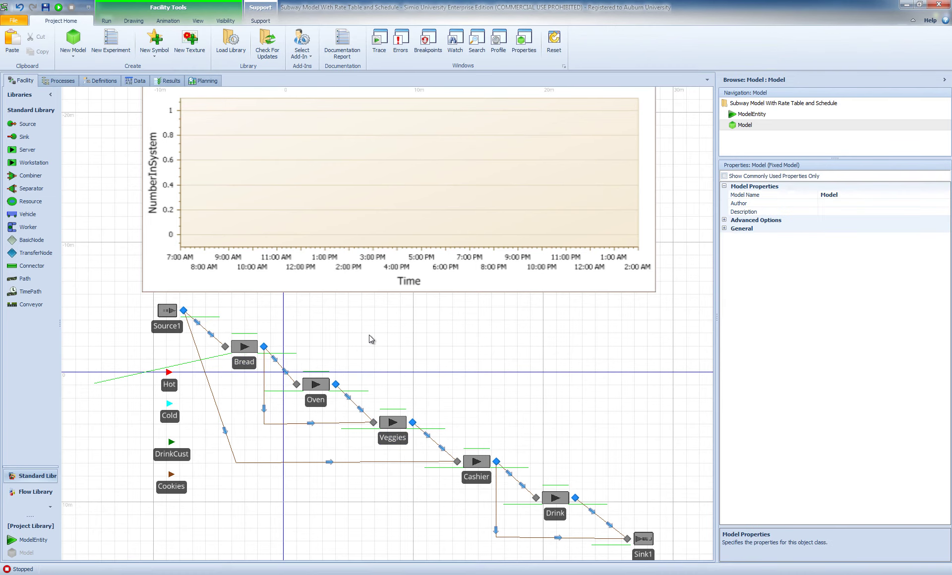
left_click(106, 22)
left_click(12, 40)
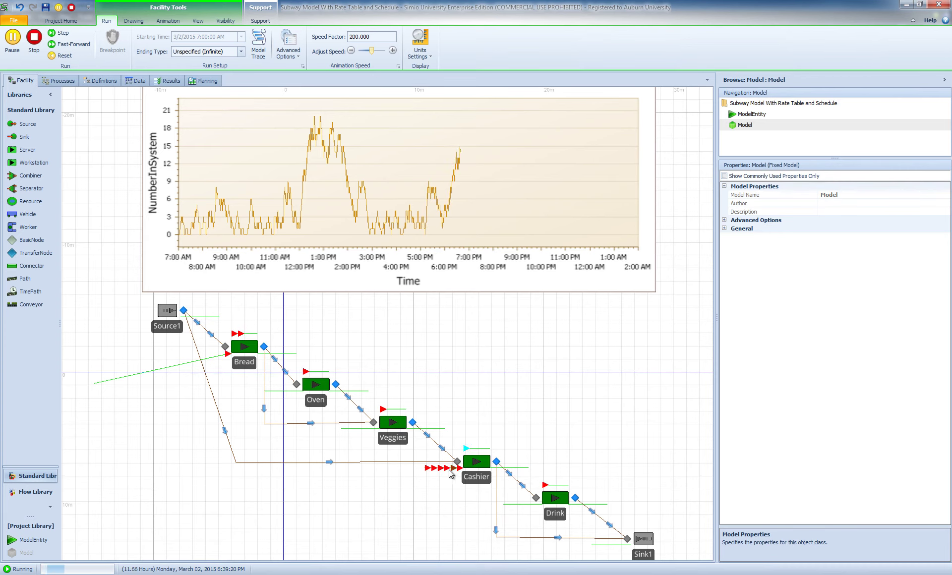
Lengthen the Cashier server's input queue line so that more waiting customers fit on it
left_click(425, 468)
left_click_drag(425, 468, 368, 486)
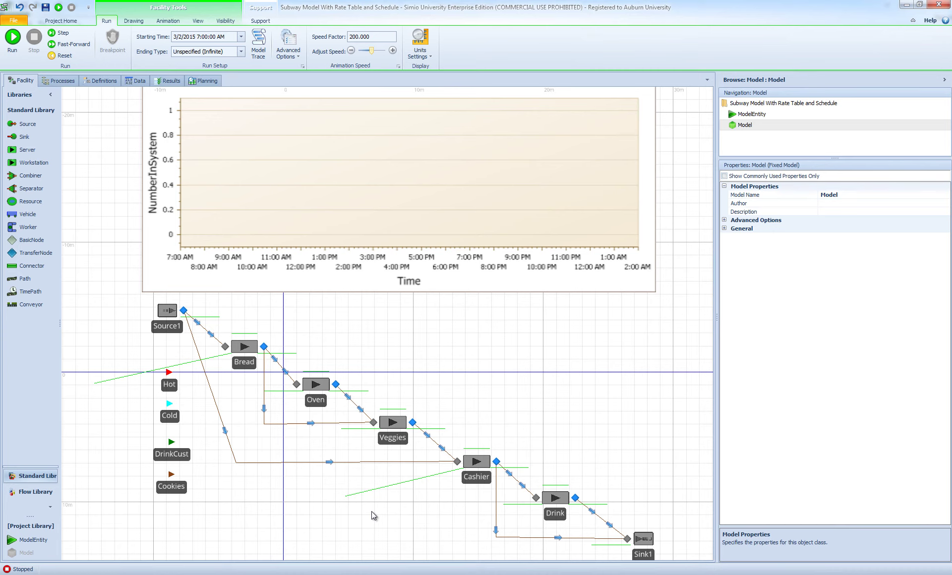
Switch to the ArrivalTimes workbook in Excel, examine its ArrivalTime column, and return to the Simio model
key("alt+Tab")
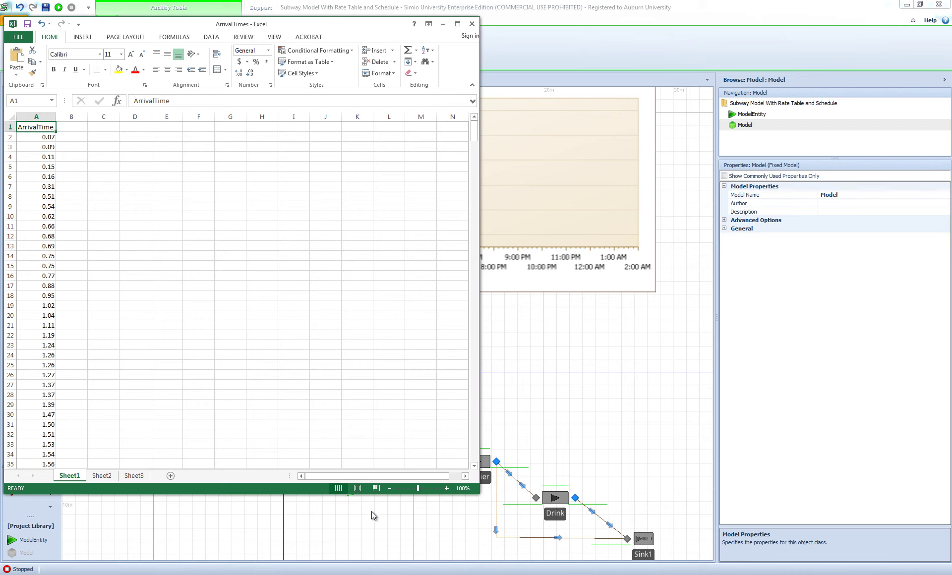
left_click(44, 137)
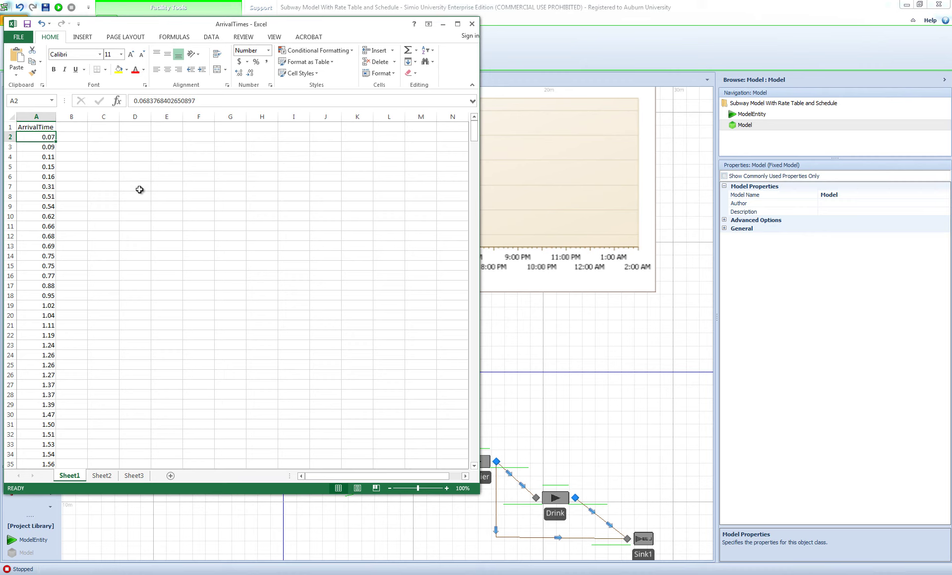
left_click(54, 148)
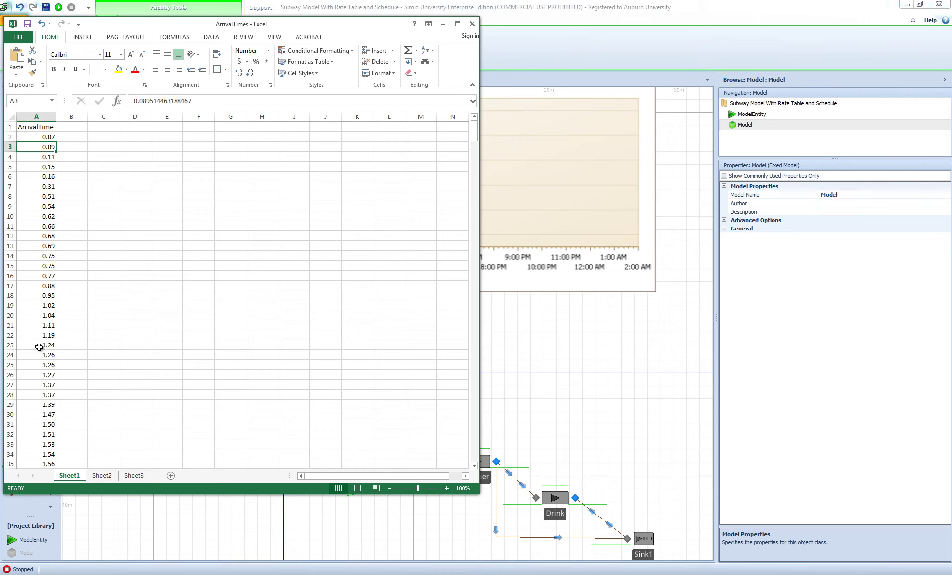
left_click(561, 7)
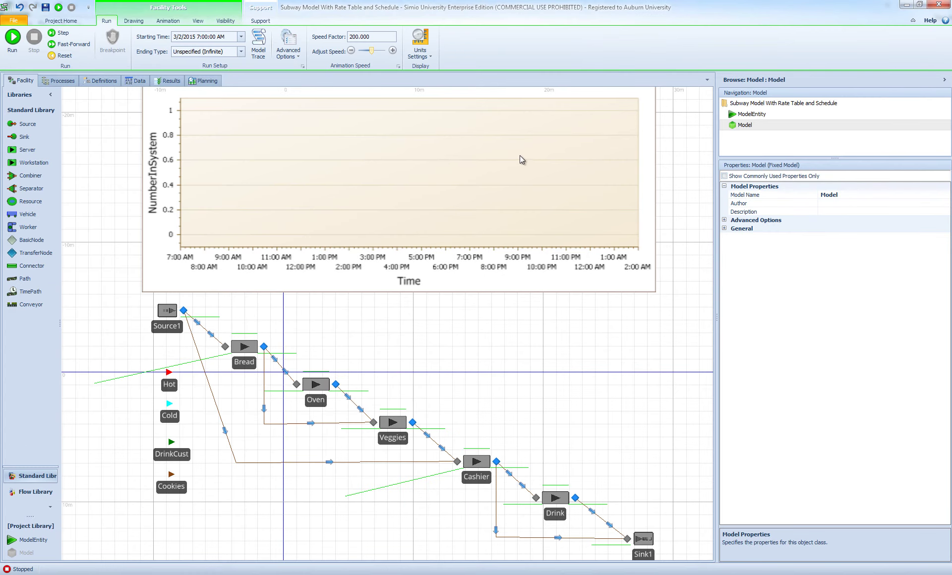
Add a new data table to the model and name it Arrivals
left_click(138, 81)
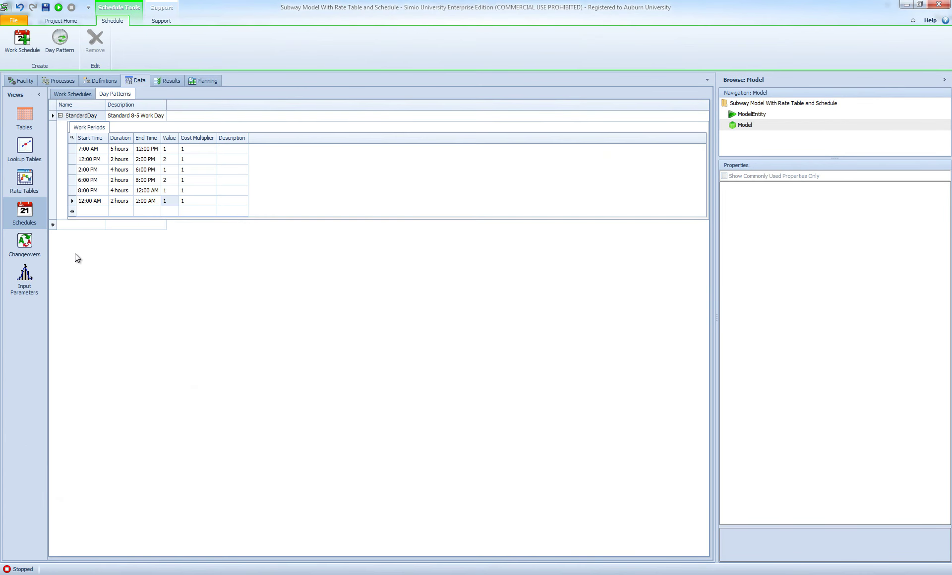
left_click(25, 118)
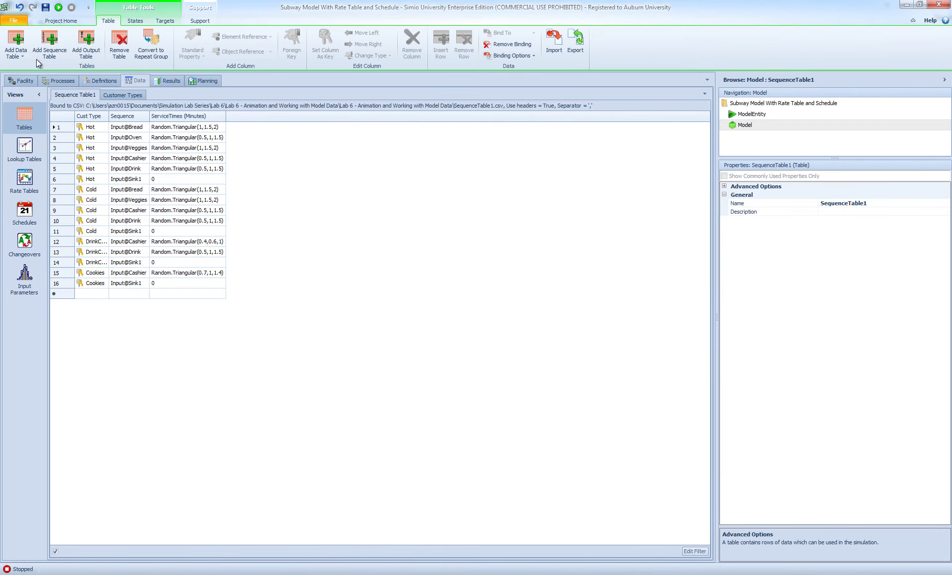
left_click(15, 39)
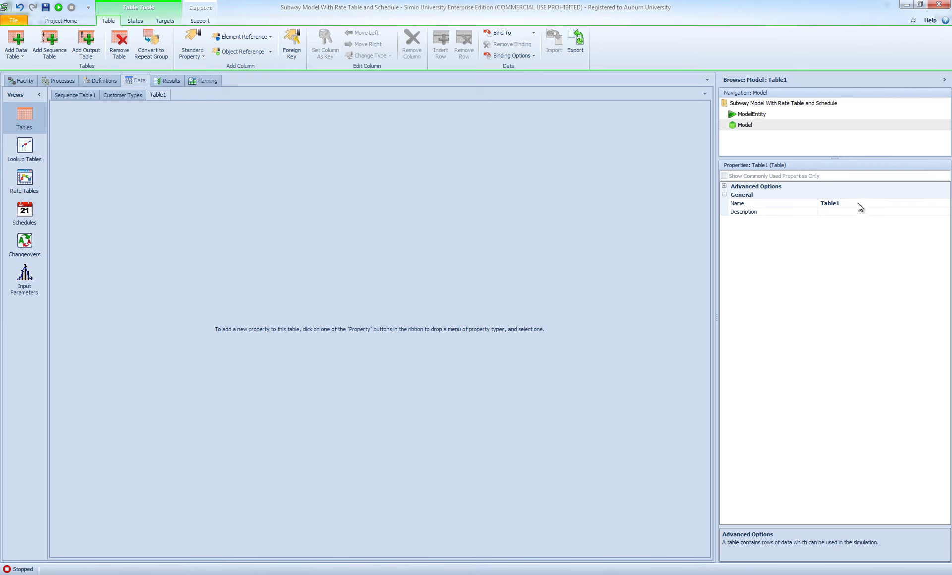
left_click(735, 203)
type("Arrivals")
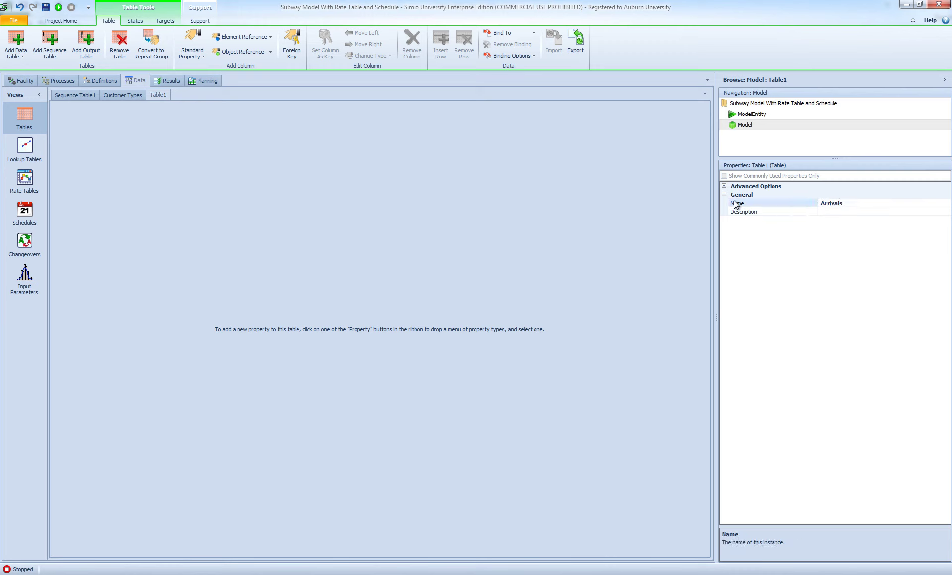
key("Return")
Add a Real property column named ArrivalTime to the Arrivals table, matching the Excel column header
left_click(200, 59)
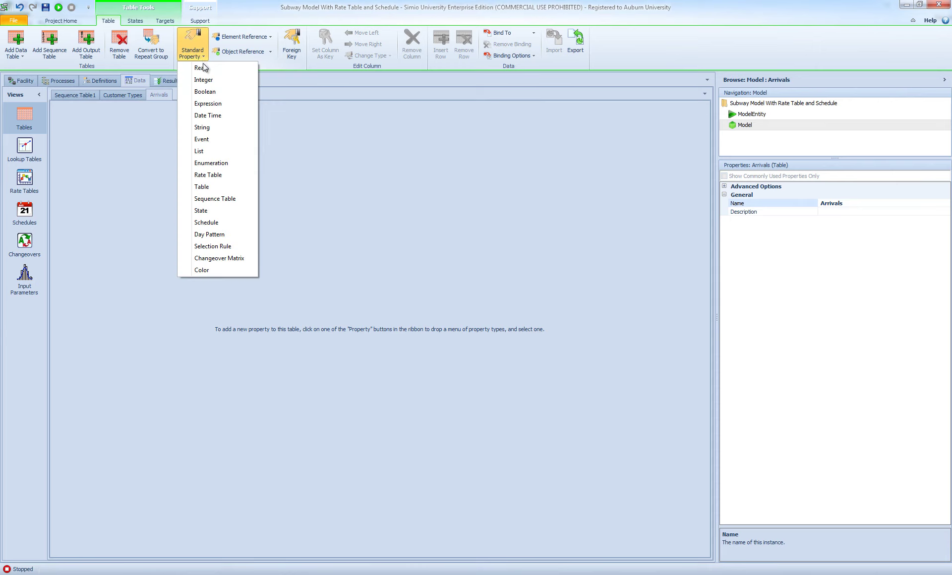
left_click(201, 67)
left_click(881, 254)
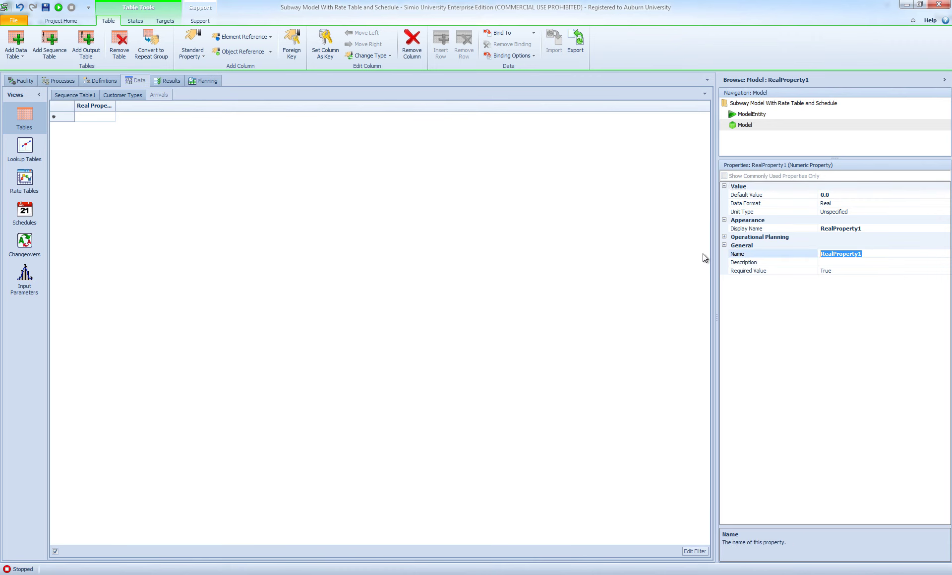
key("alt+Tab")
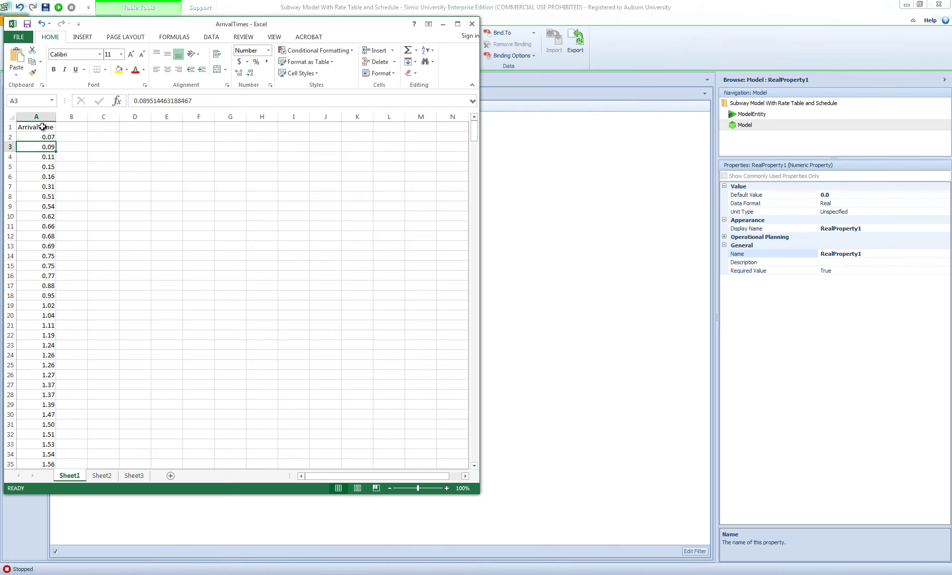
key("alt+Tab")
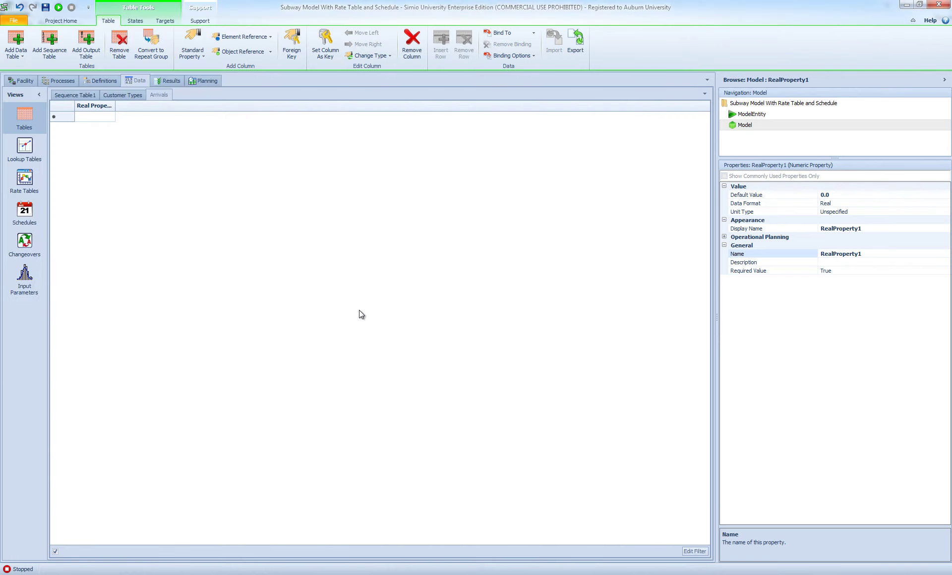
left_click(867, 252)
type("Arroiv")
key("BackSpace")
key("BackSpace")
key("BackSpace")
type("ivalTime")
key("Return")
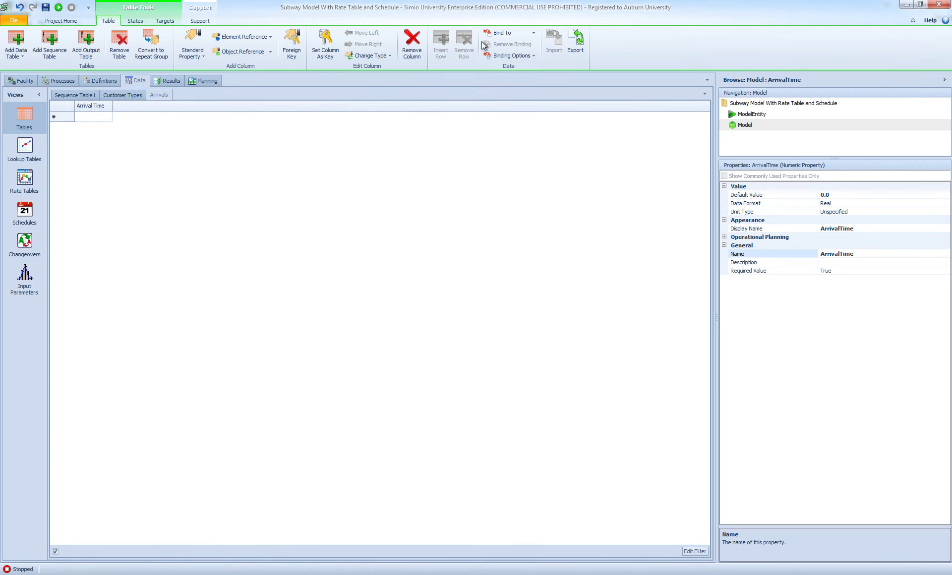
Bind the Arrivals table to the ArrivalTimes Excel file, using the whole worksheet Sheet1
left_click(537, 34)
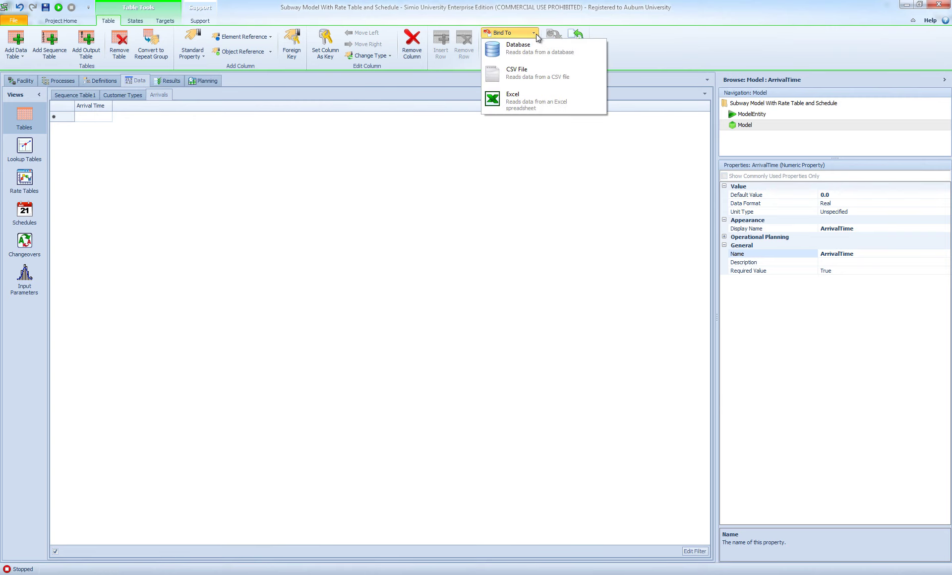
left_click(524, 92)
left_click(574, 258)
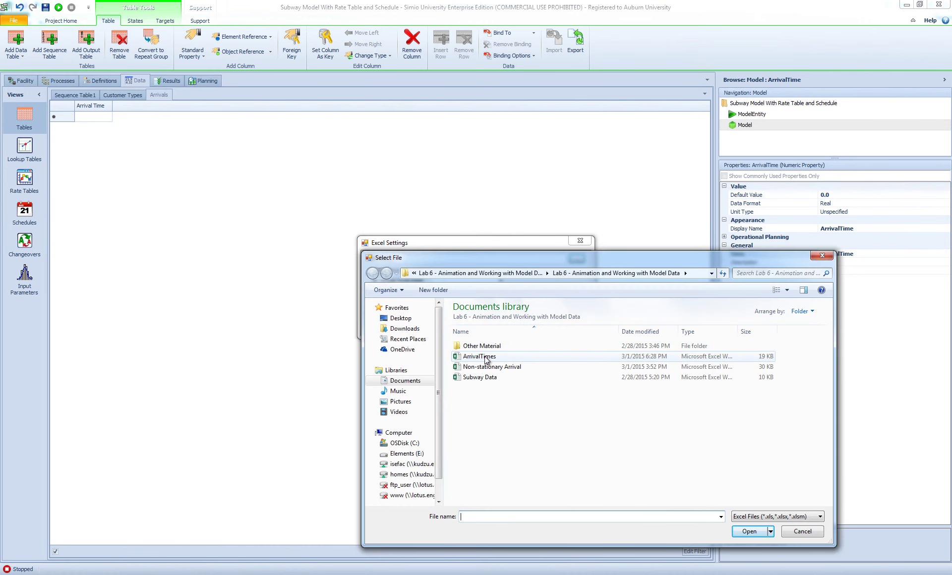
left_click(479, 356)
left_click(748, 531)
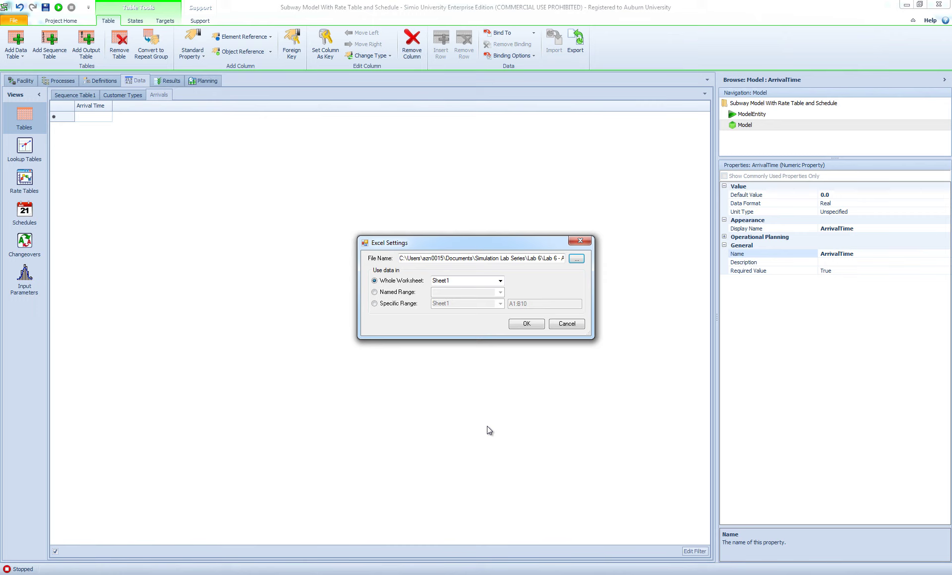
left_click(522, 325)
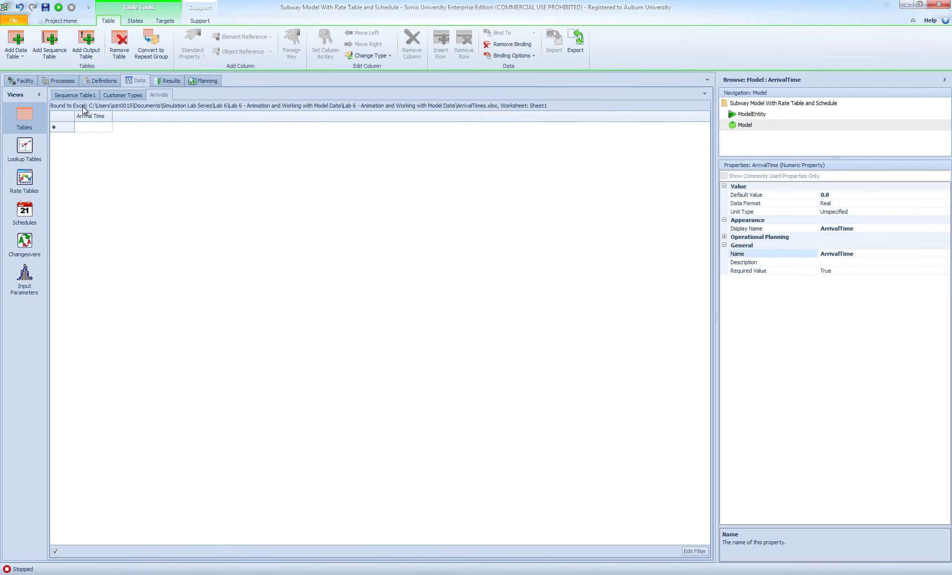
Set the Arrivals table's binding option to Manual, import the Excel data, and check the imported rows through to the last one
left_click(530, 55)
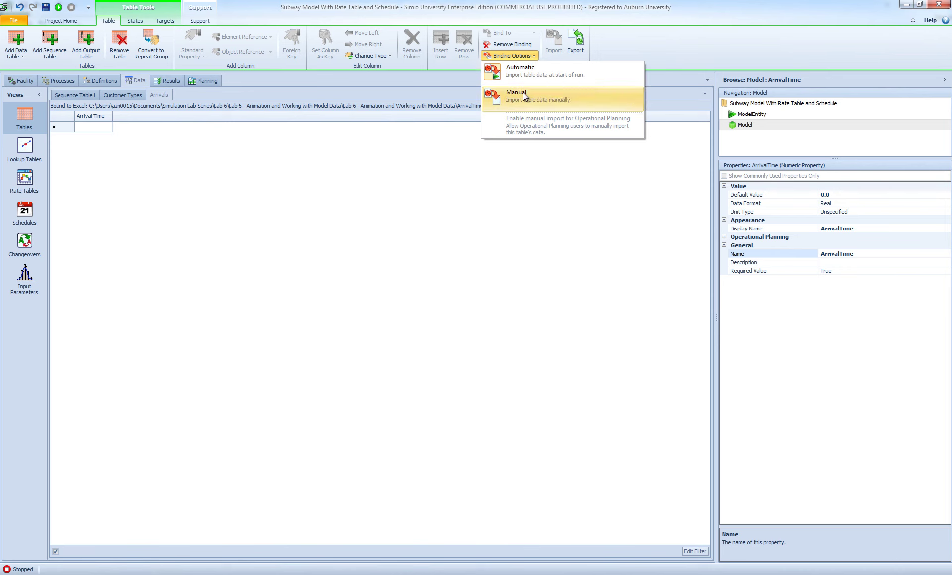
left_click(522, 92)
left_click(553, 42)
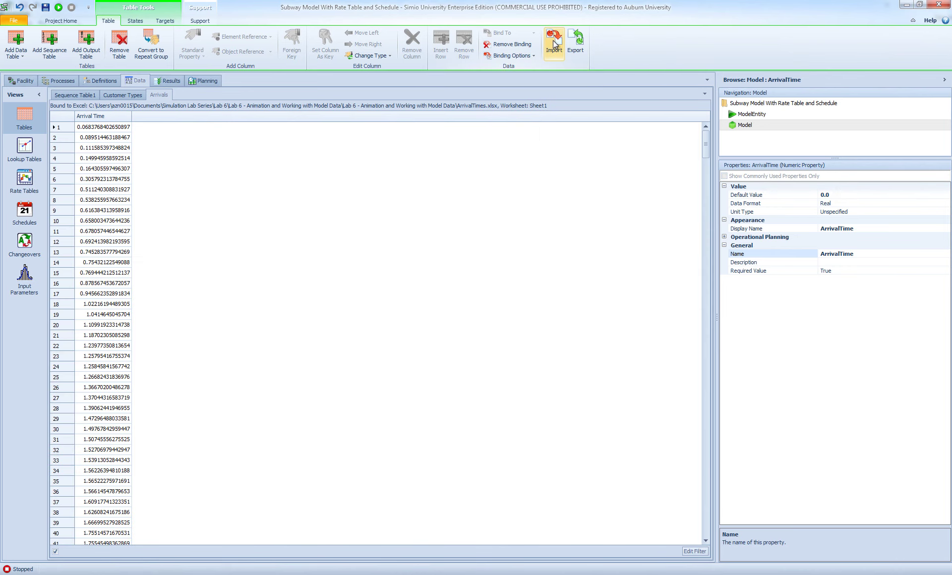
left_click_drag(706, 147, 668, 535)
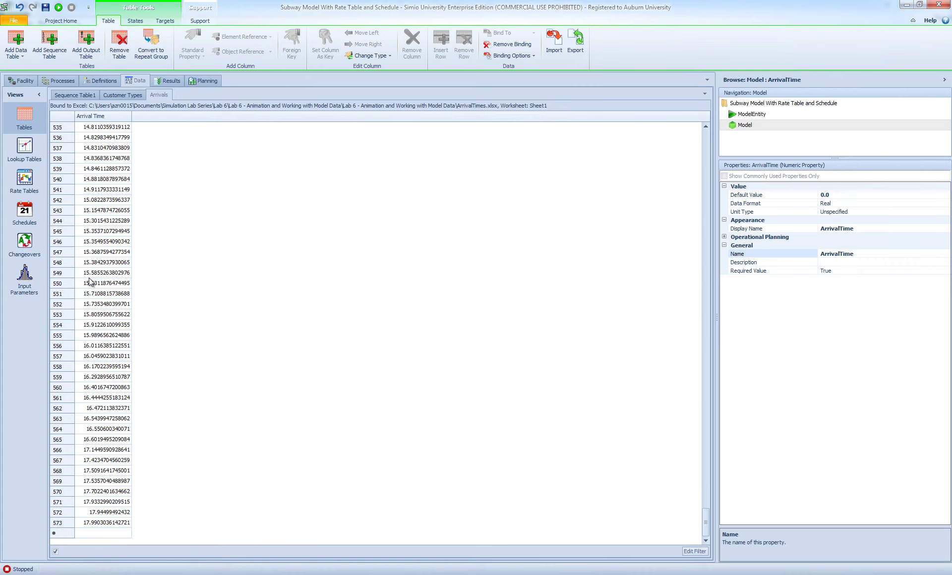
left_click_drag(711, 526, 710, 136)
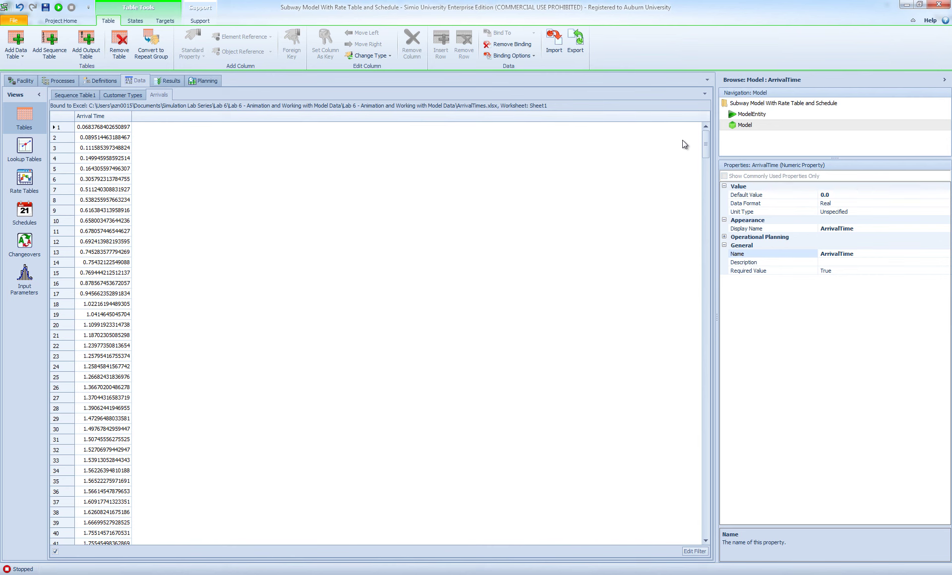
Set Source1's arrival mode to Arrival Table with Arrivals.ArrivalTime as the arrival time property
left_click(23, 81)
left_click(164, 311)
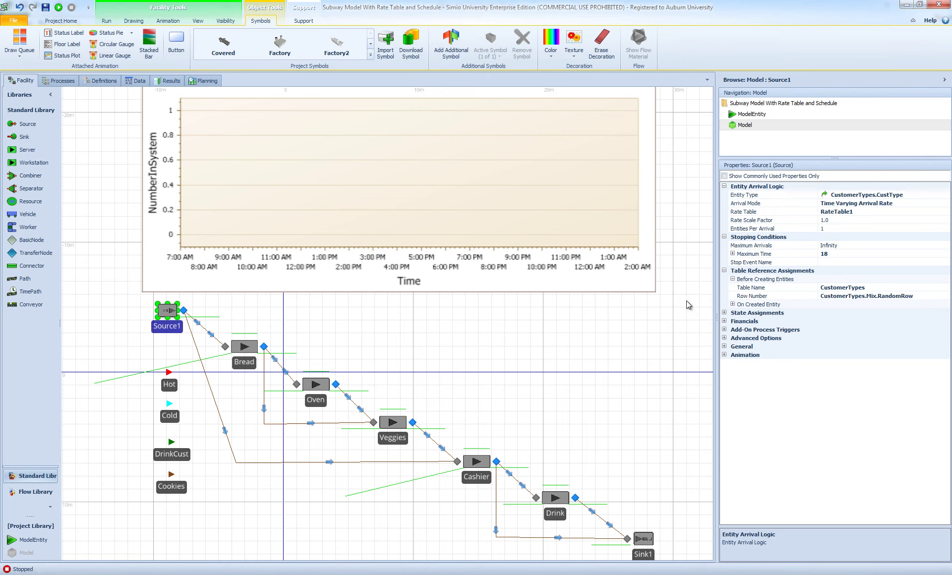
left_click(926, 204)
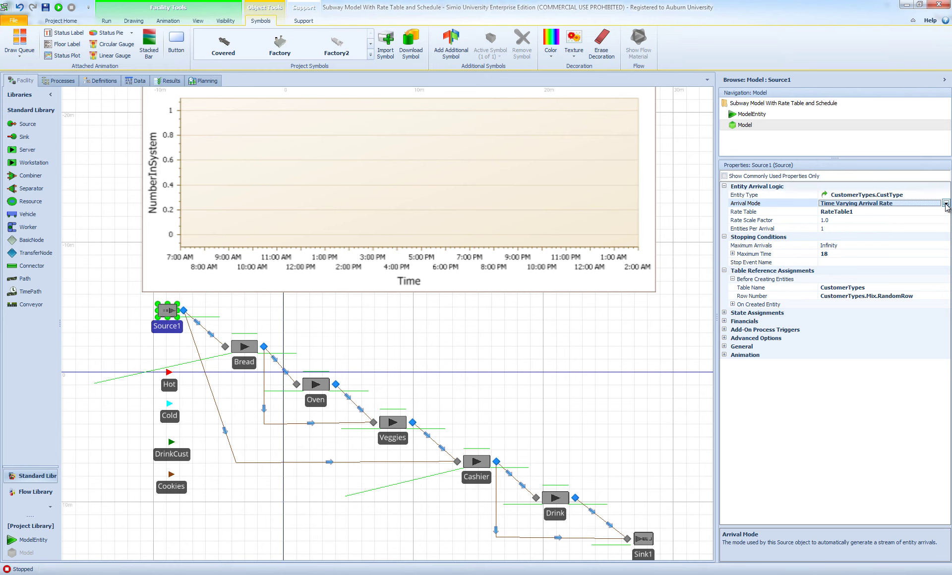
left_click(946, 204)
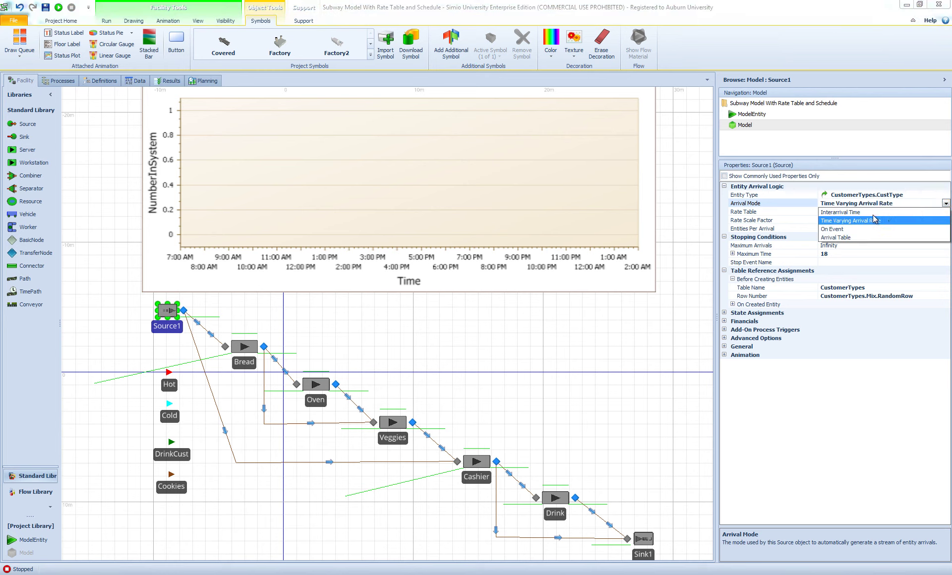
left_click(838, 238)
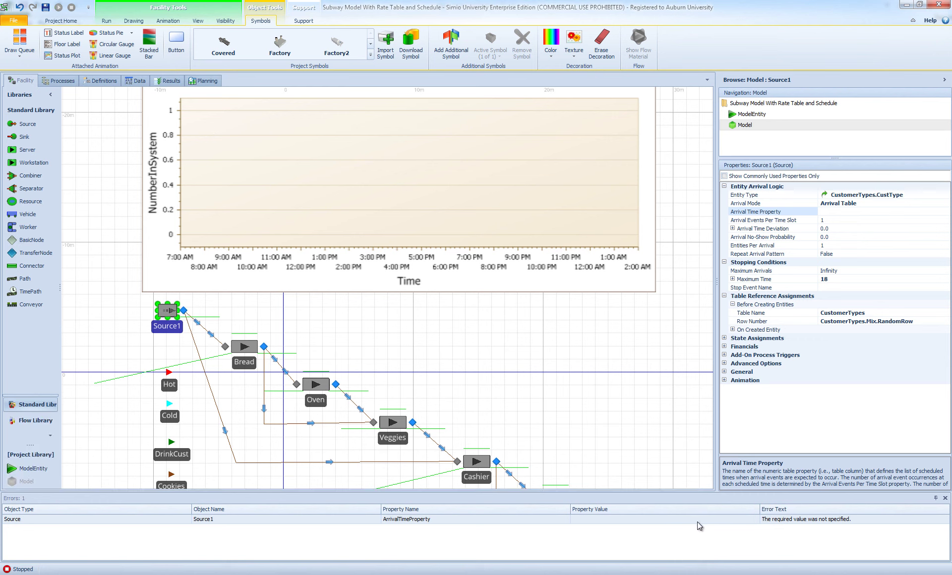
left_click(906, 212)
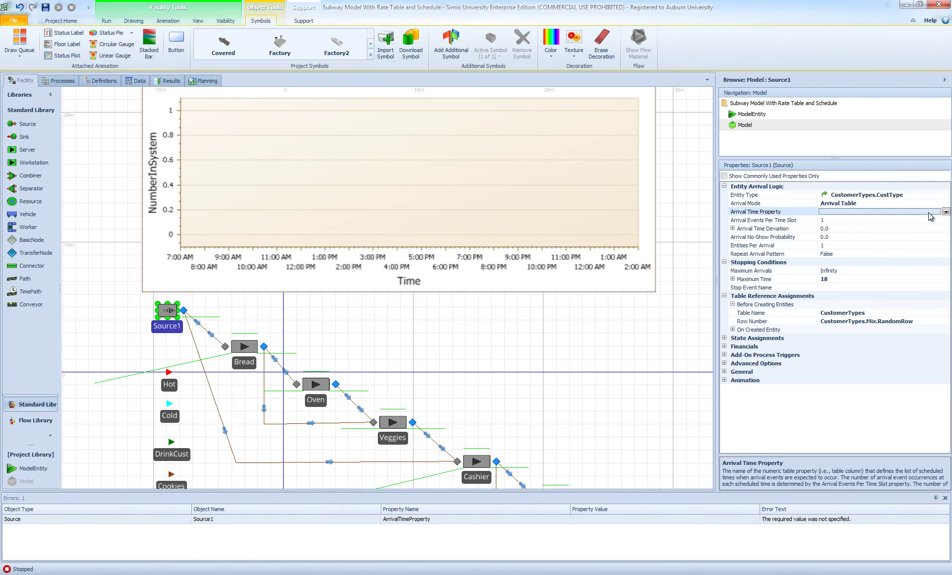
left_click(945, 211)
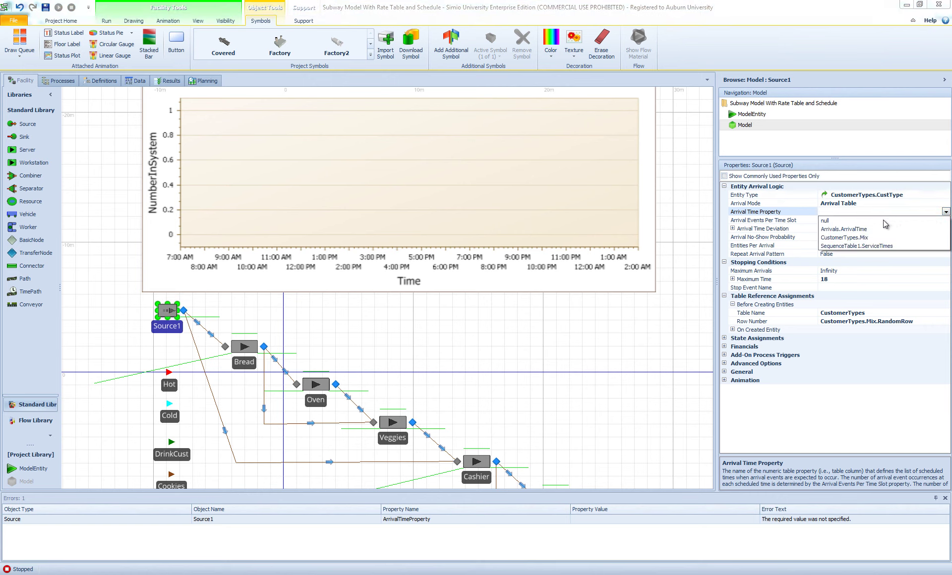
left_click(857, 229)
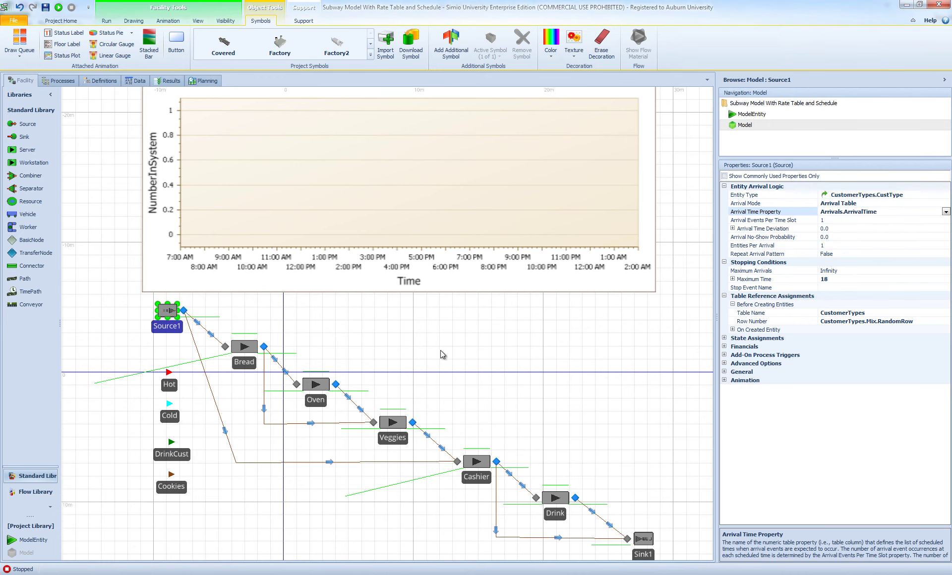
Run the simulation with the arrival table driving Source1, watch the number-in-system plot, and stop the run
left_click(107, 21)
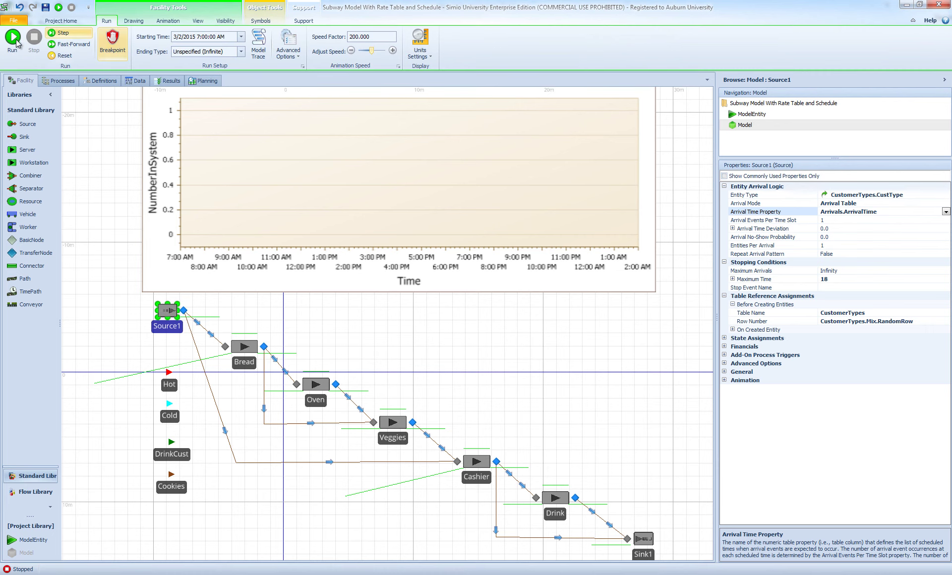
left_click(12, 42)
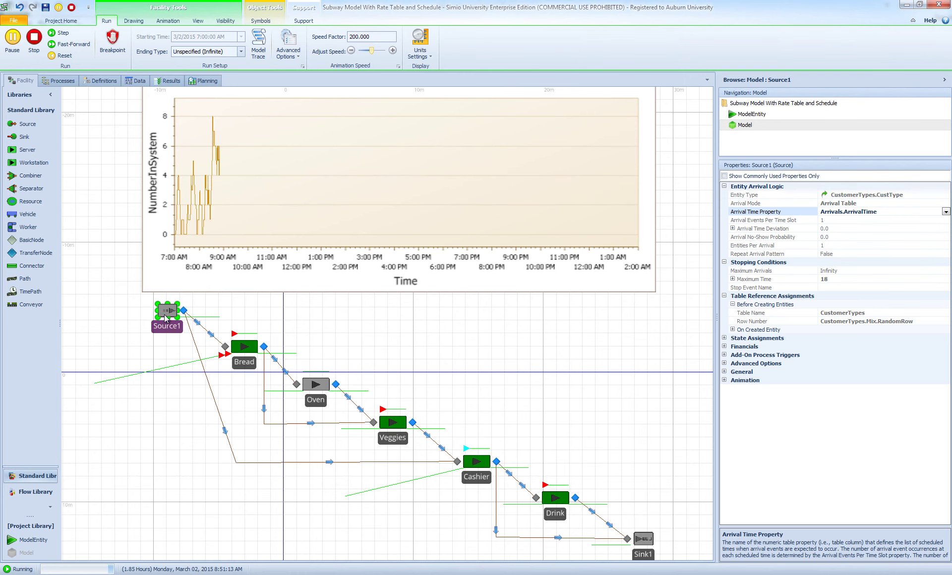
left_click(136, 81)
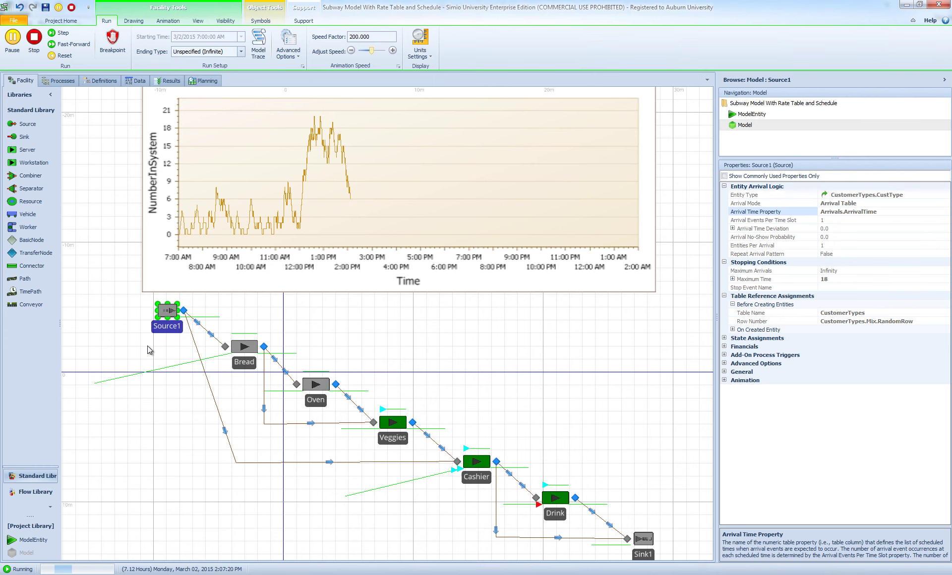
left_click(37, 44)
left_click(266, 320)
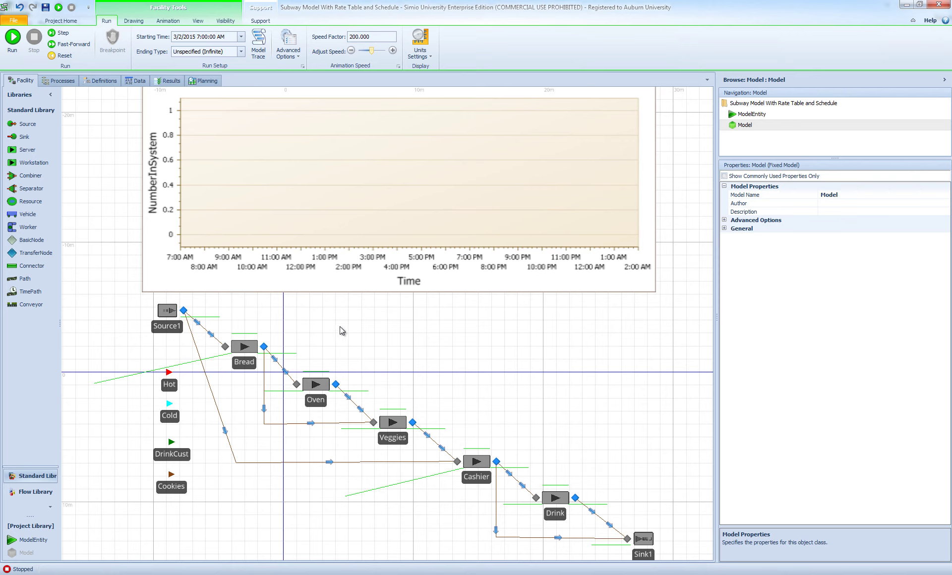
Set Source1's arrival time deviation to Random.Uniform(-.05,.05), keeping the units in hours
left_click(170, 317)
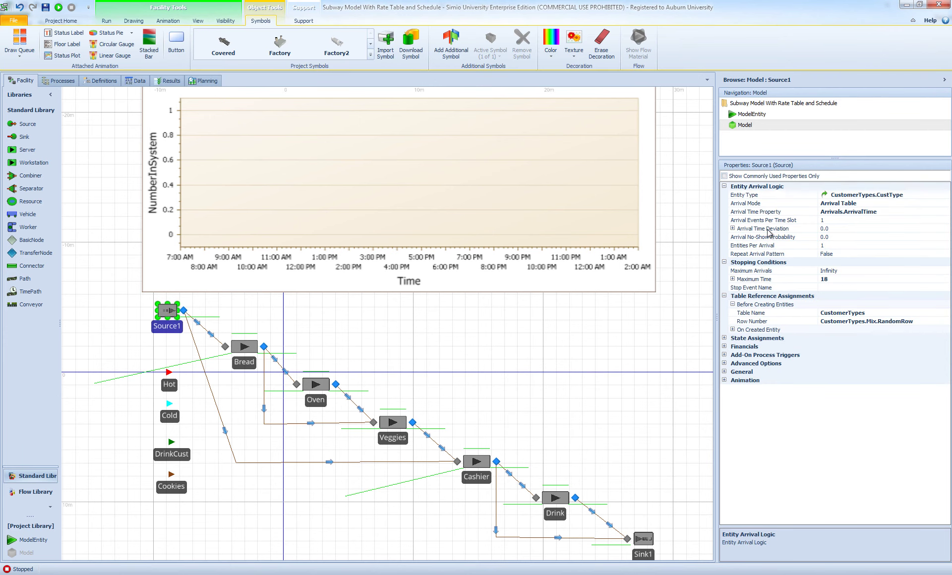
left_click(733, 228)
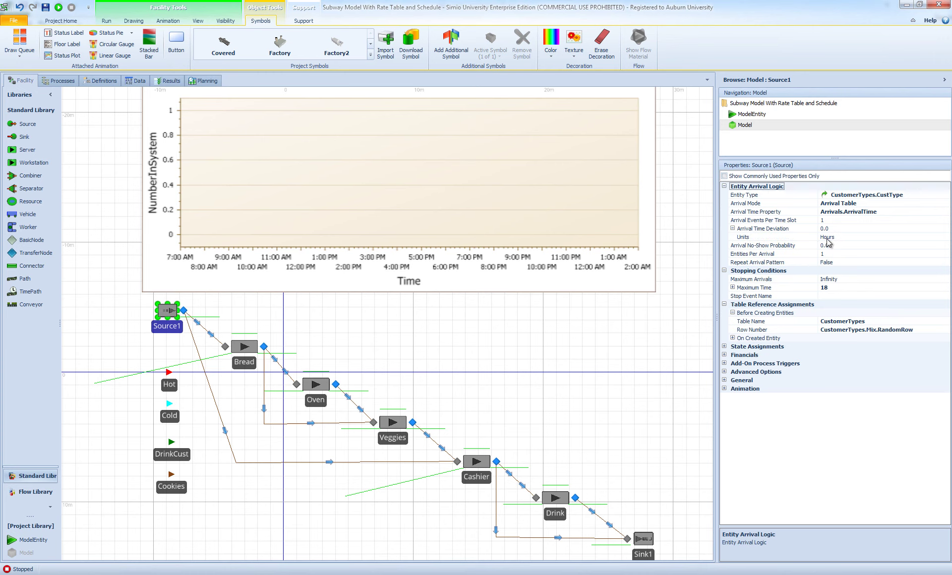
left_click(887, 228)
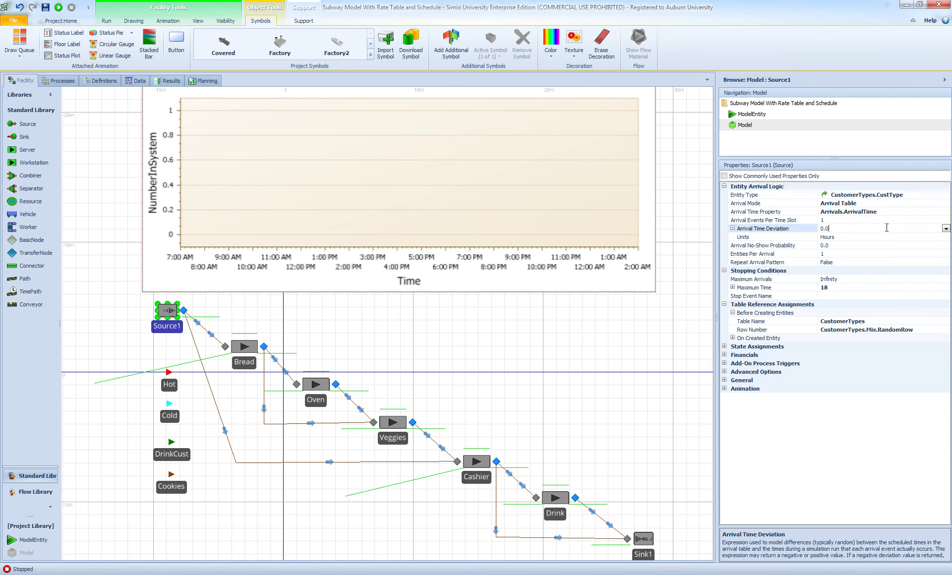
left_click(774, 229)
type("Random.Uniform(-")
key("Return")
left_click(136, 80)
left_click(19, 80)
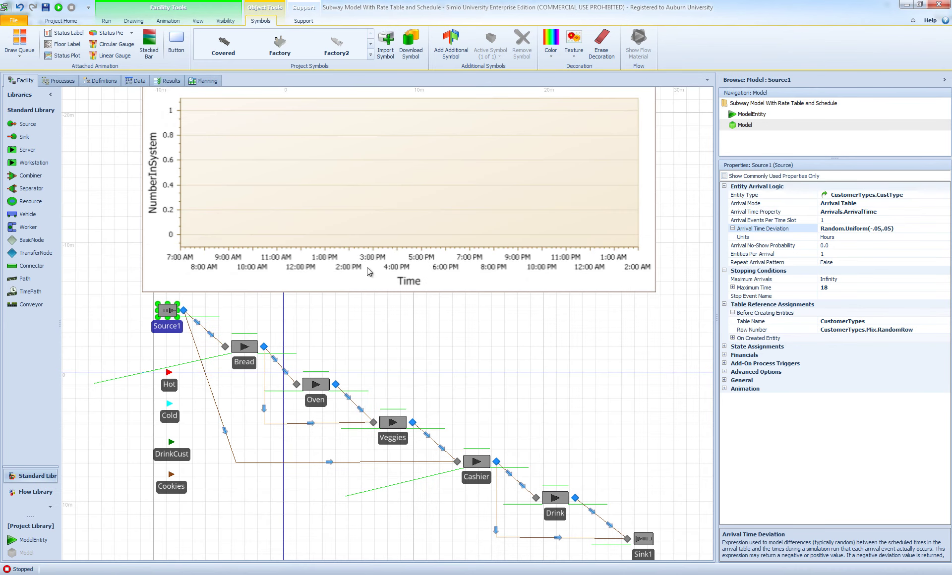